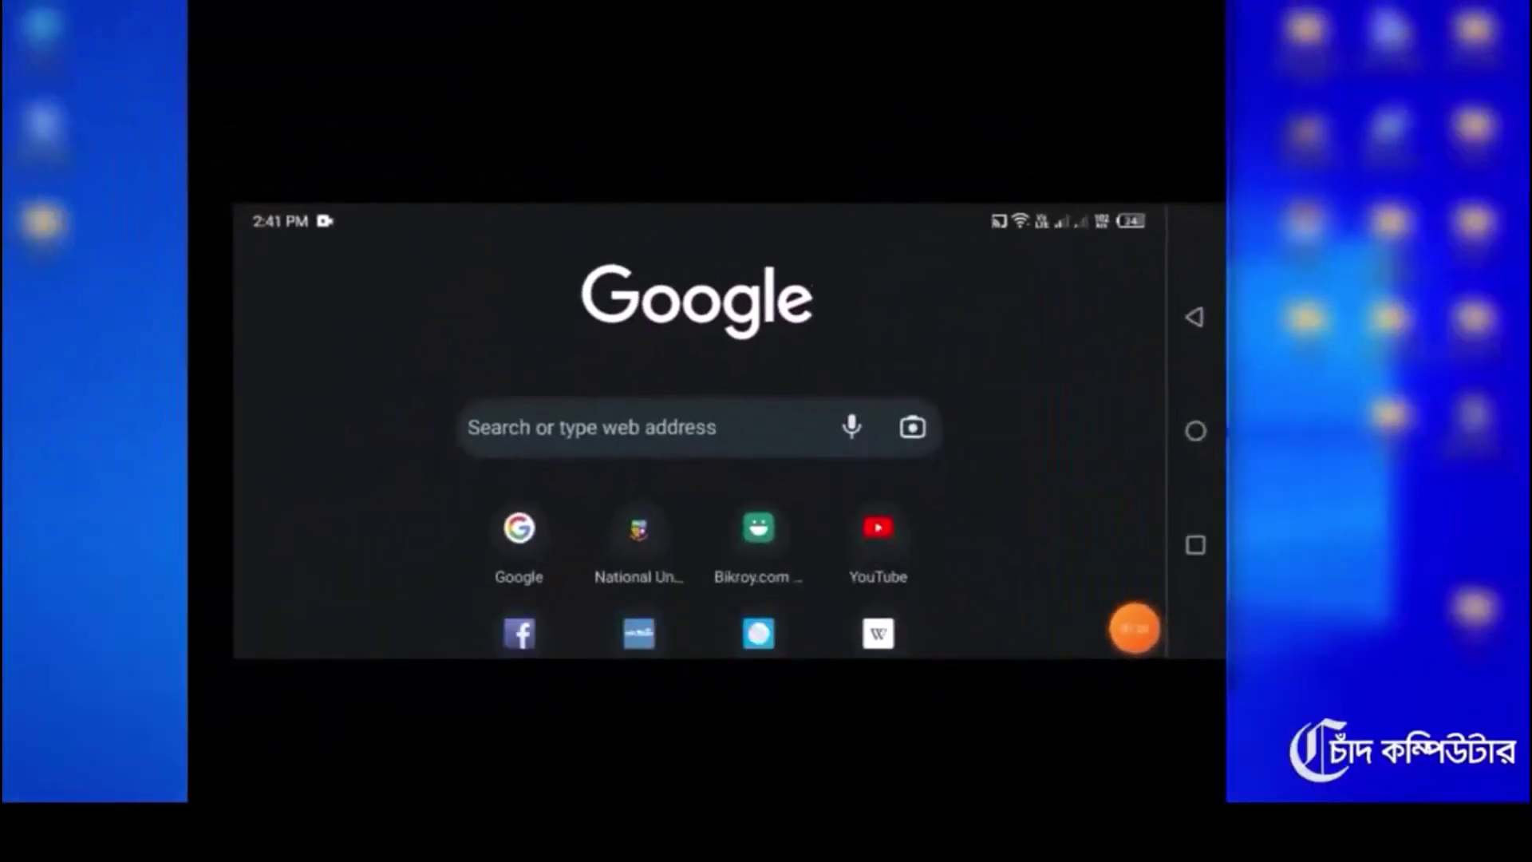
Scroll down and back up on the dark-themed Chrome New Tab page
scroll(699, 455, down, 1)
scroll(698, 455, up, 1)
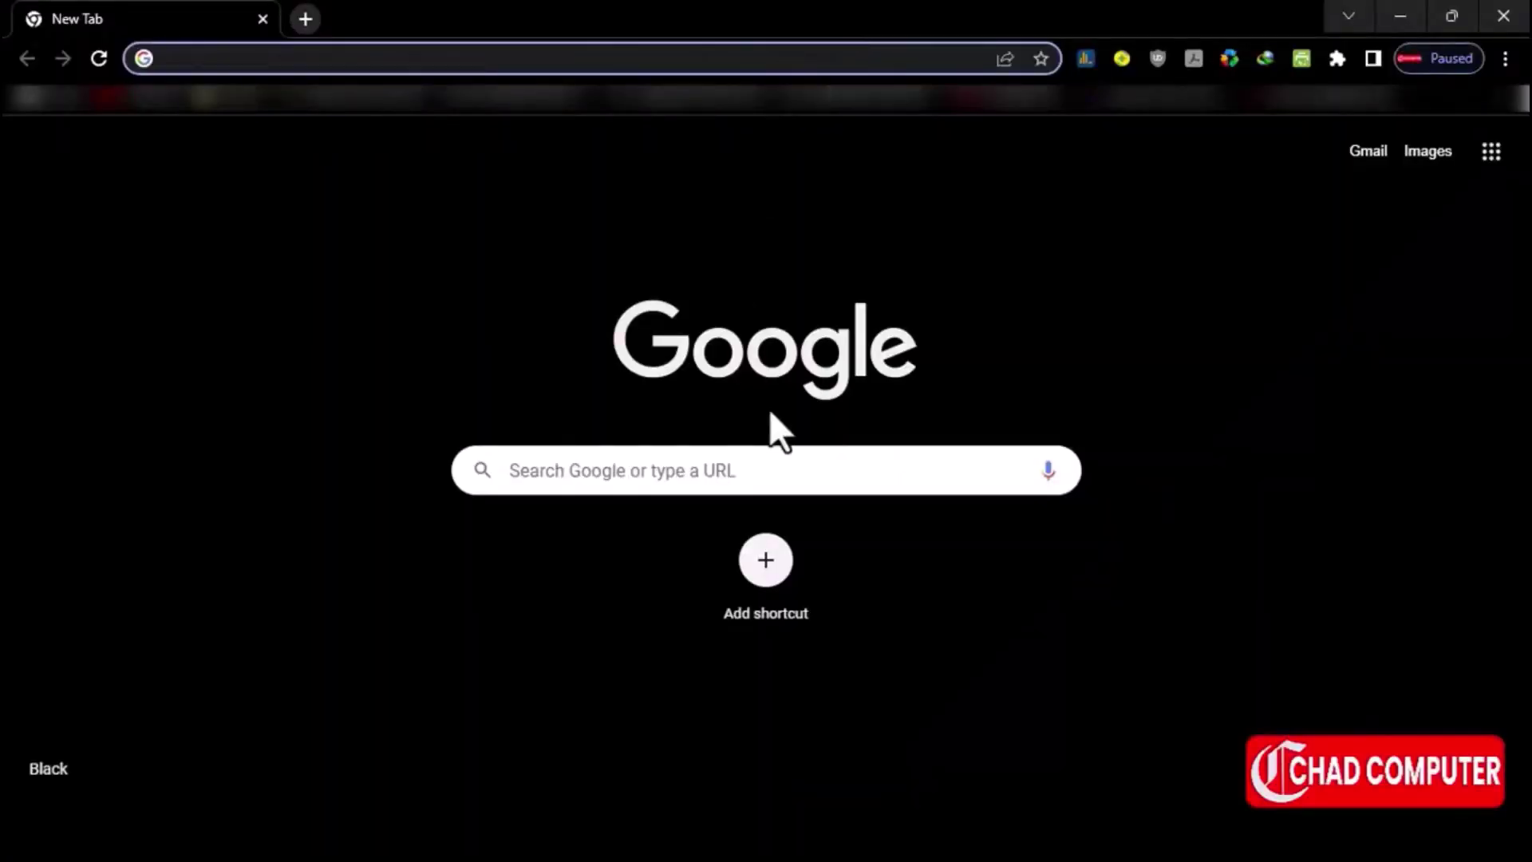
Load youtube.com and bring up the Google sign-in page for YouTube
click(771, 462)
text(youtube.com)
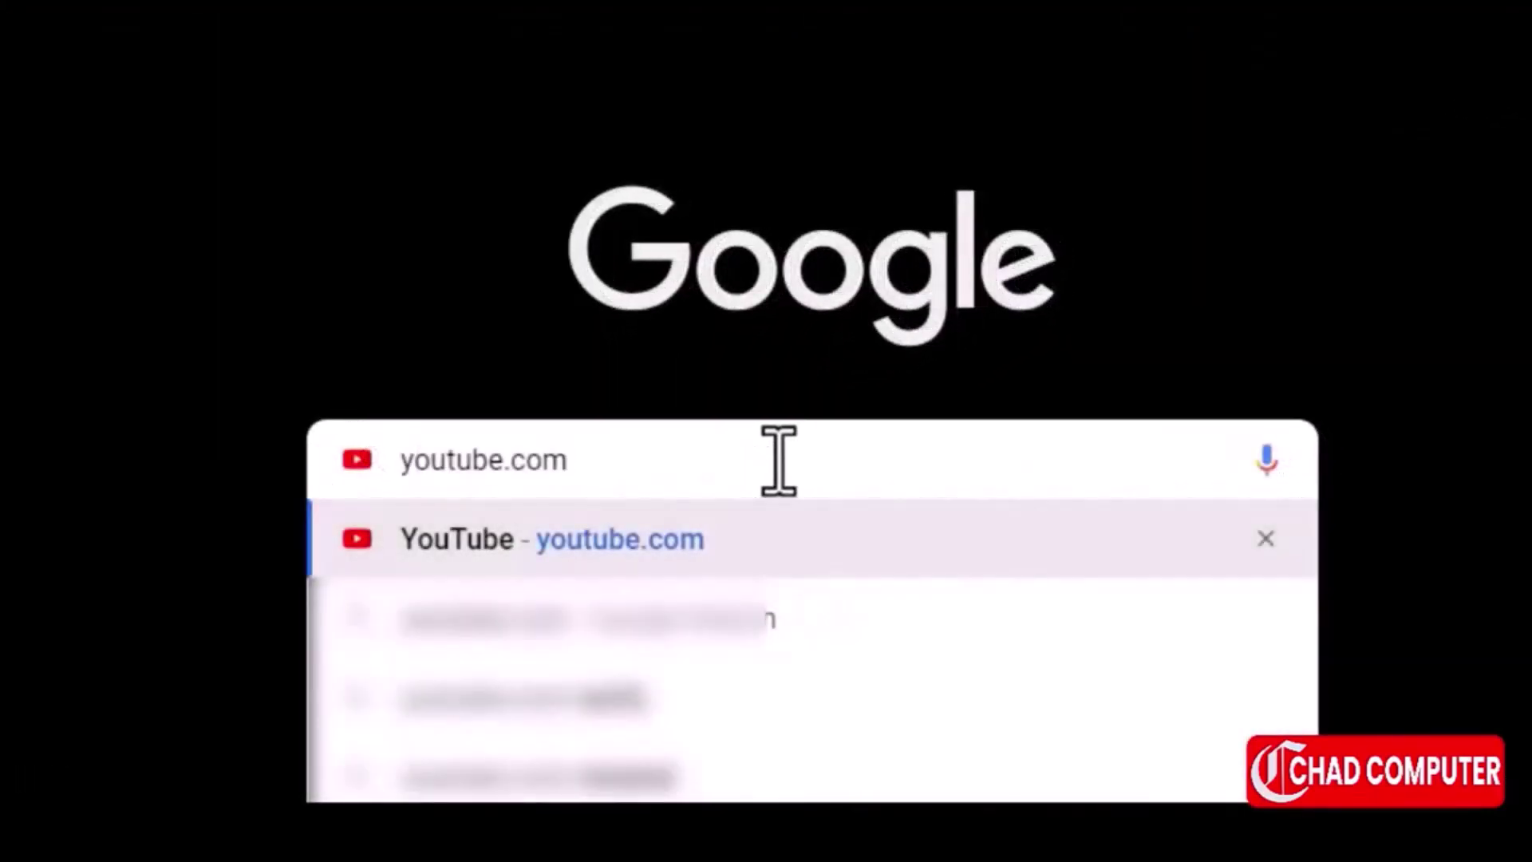
key(Return)
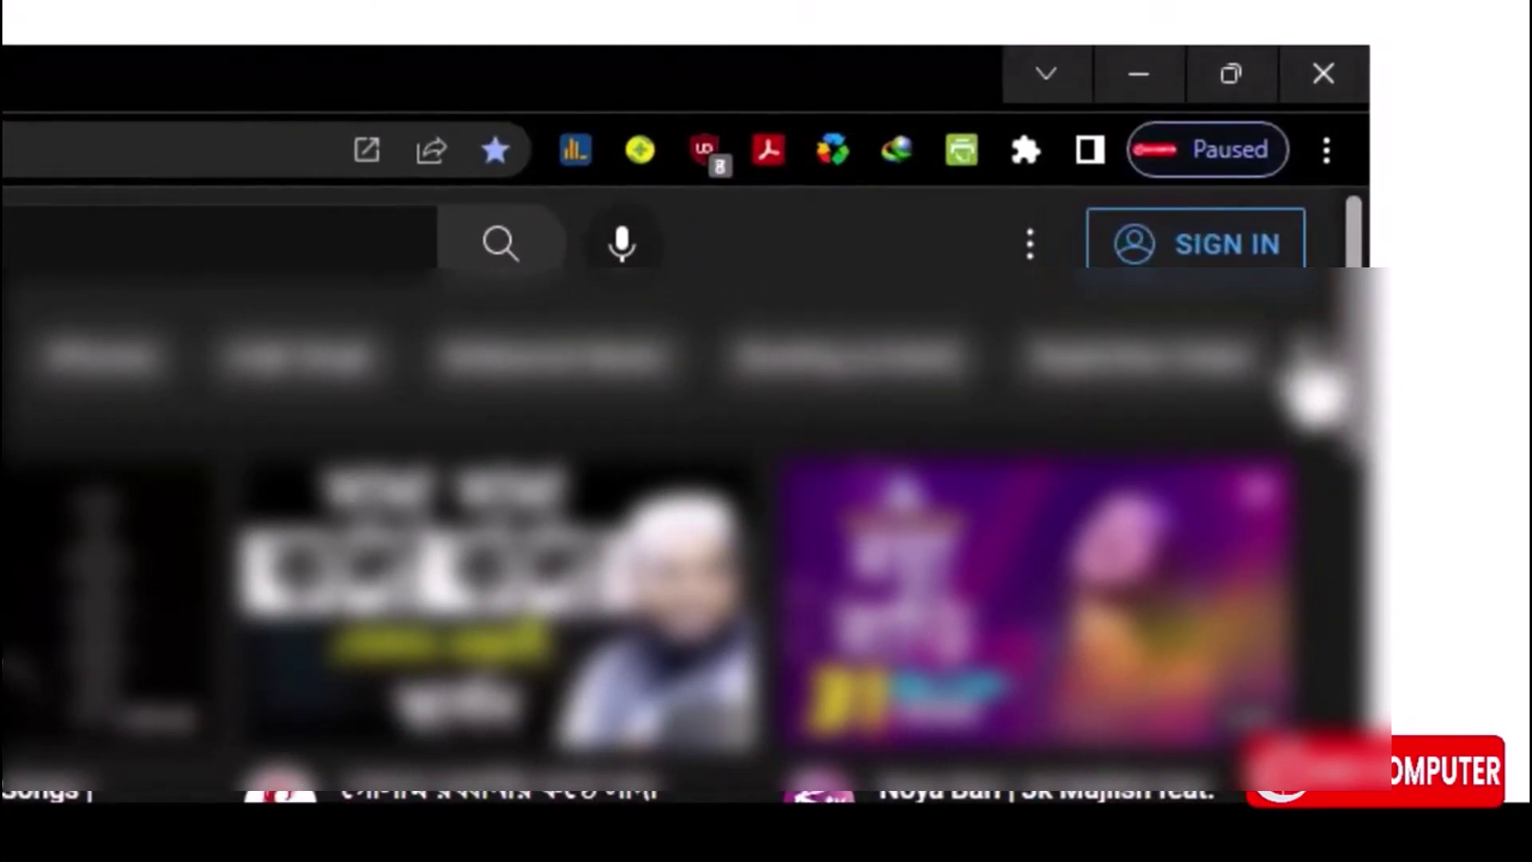
click(1213, 259)
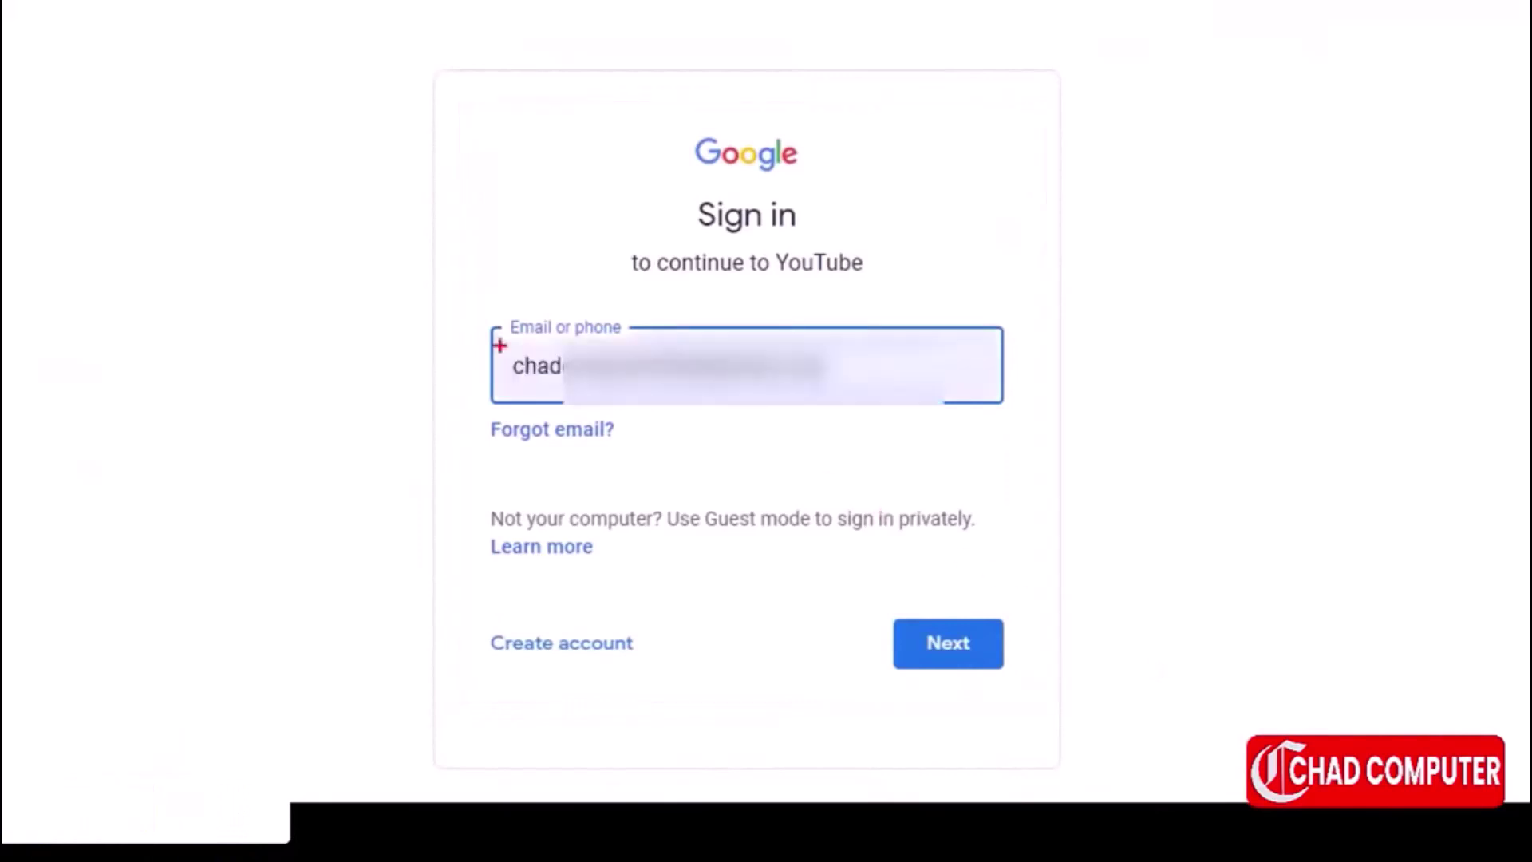
Sign in to Google with the account's e-mail address and password
mouse_move(496, 342)
mouse_down()
mouse_move(604, 395)
mouse_move(790, 400)
mouse_up()
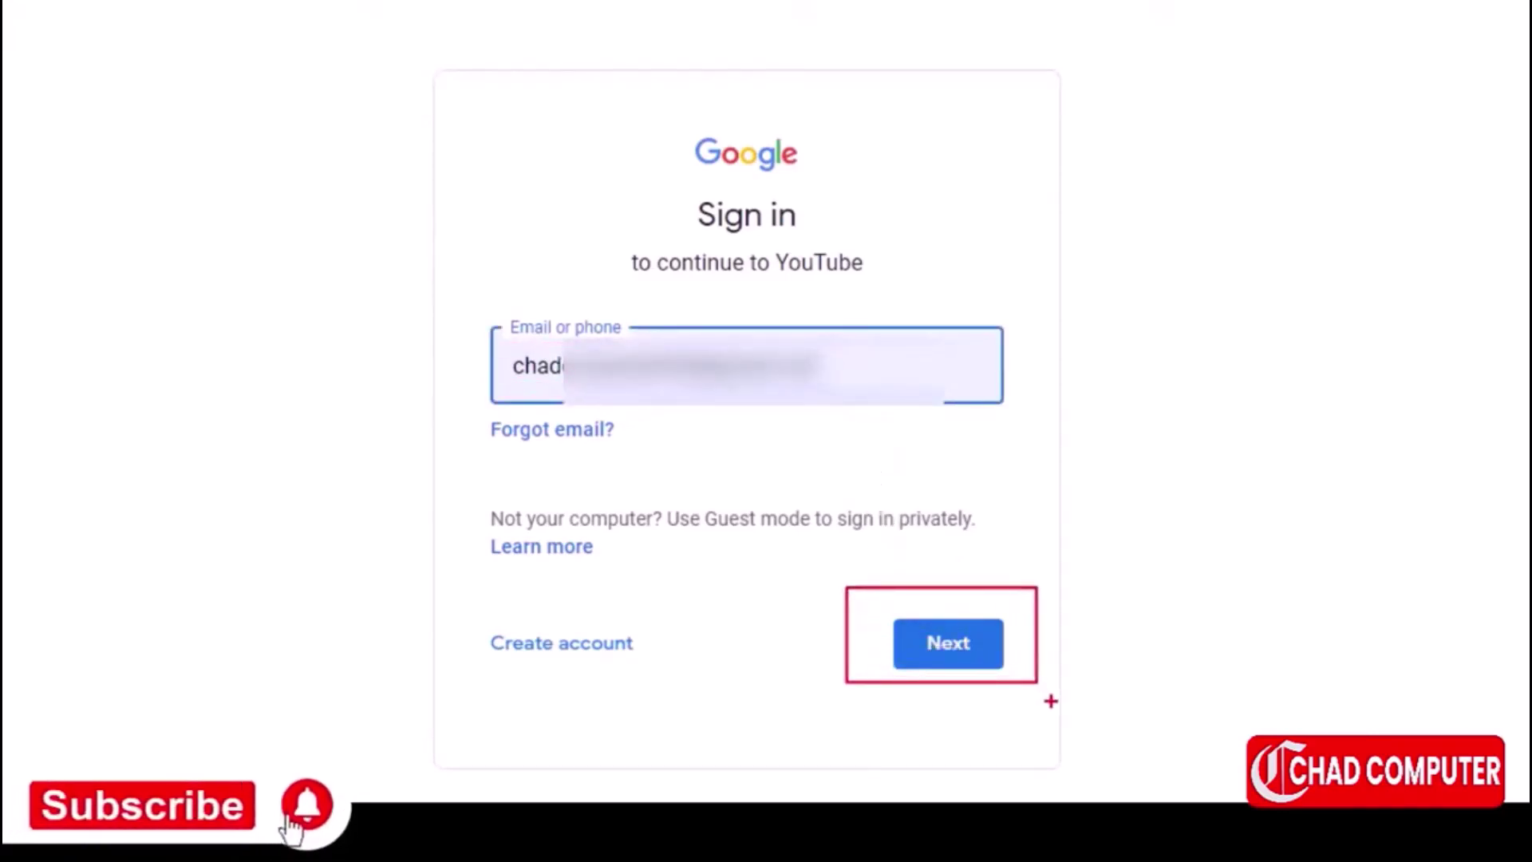
click(953, 643)
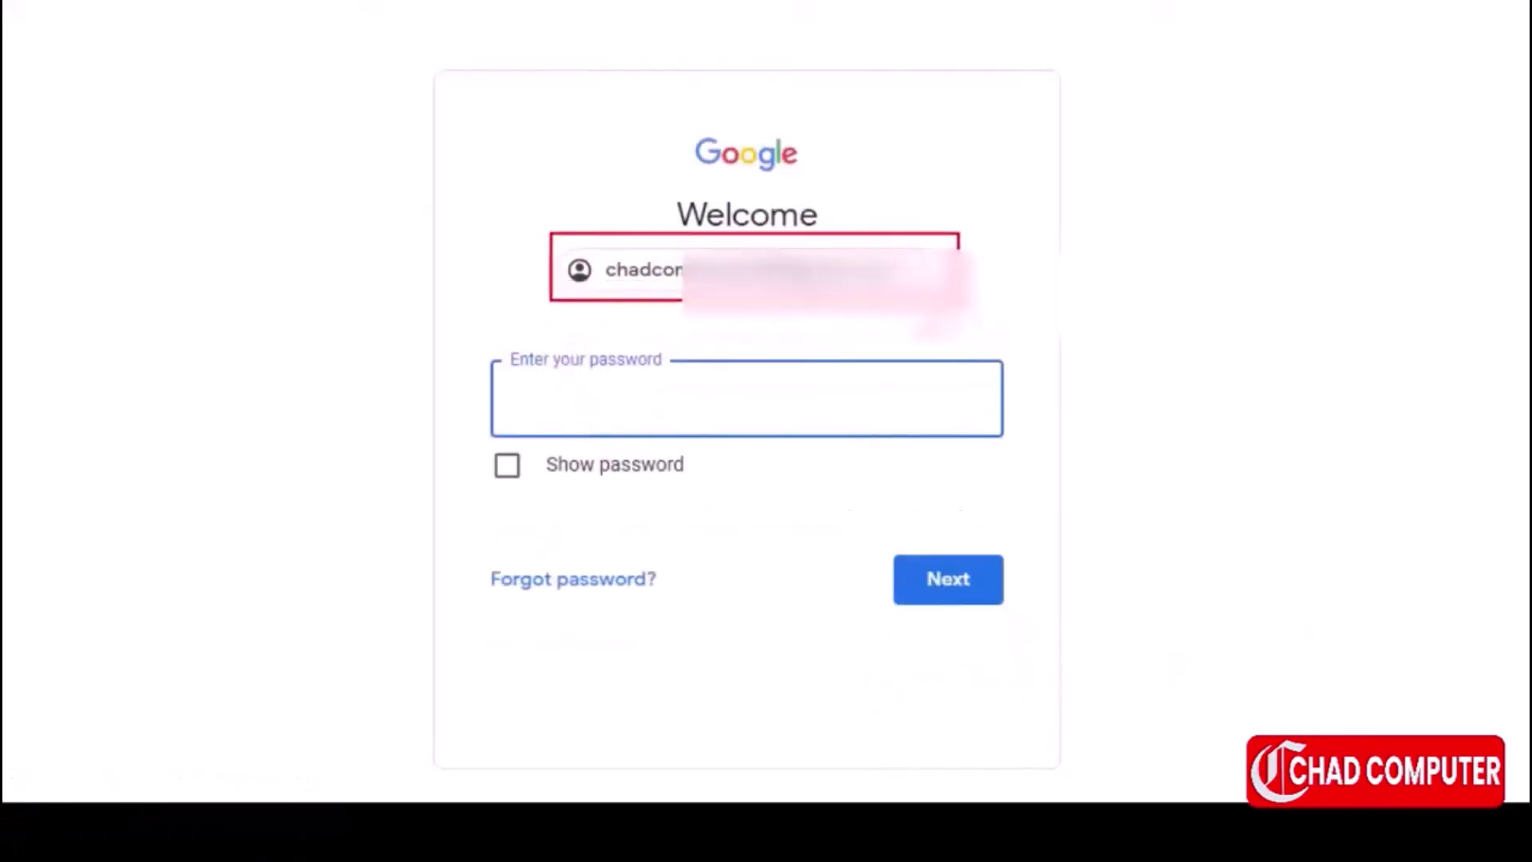
click(682, 407)
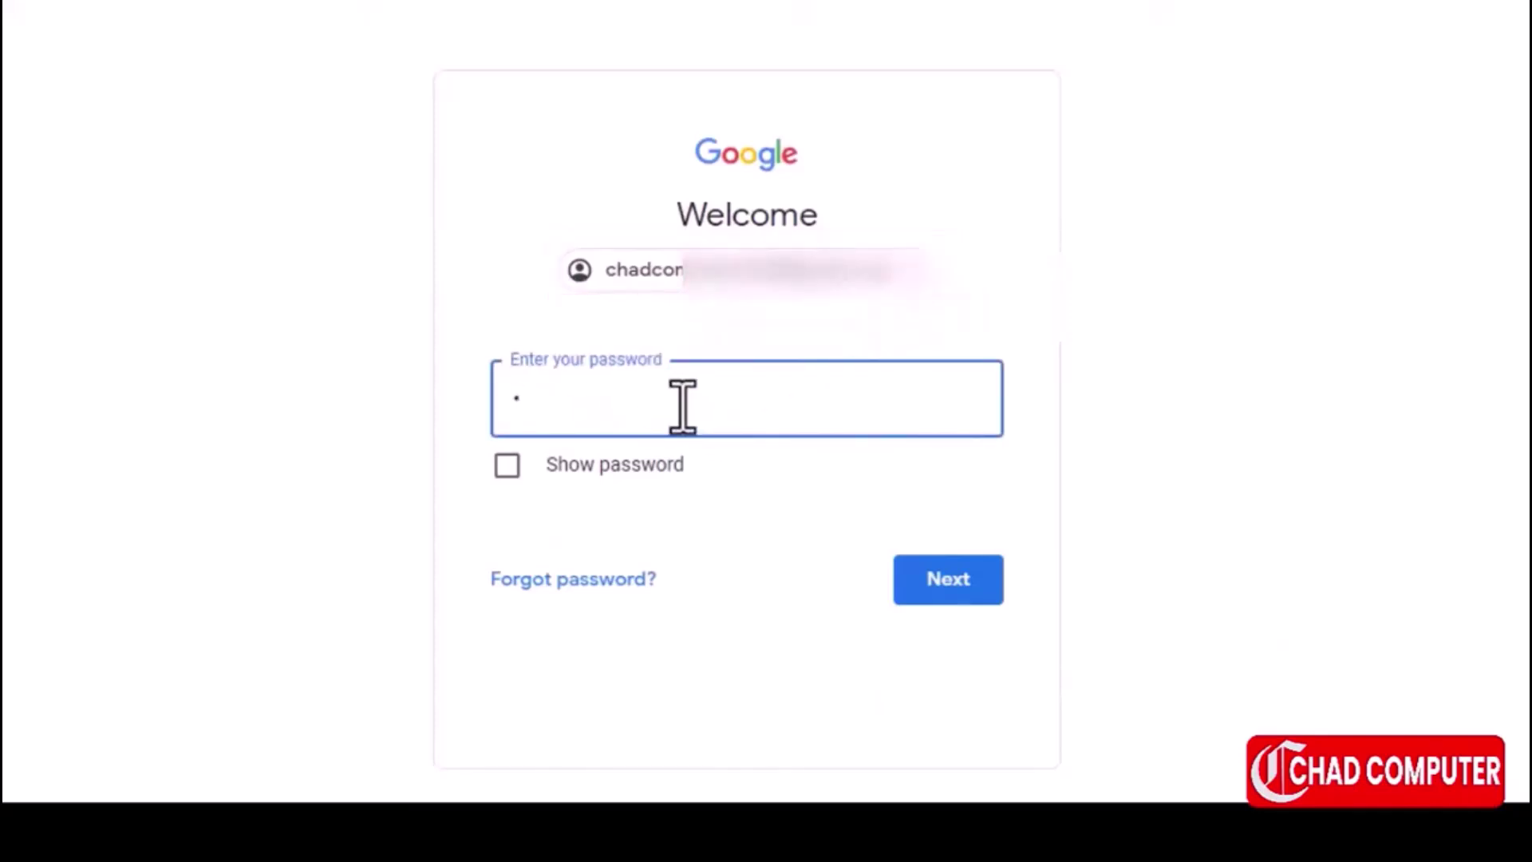
text(•••••••••)
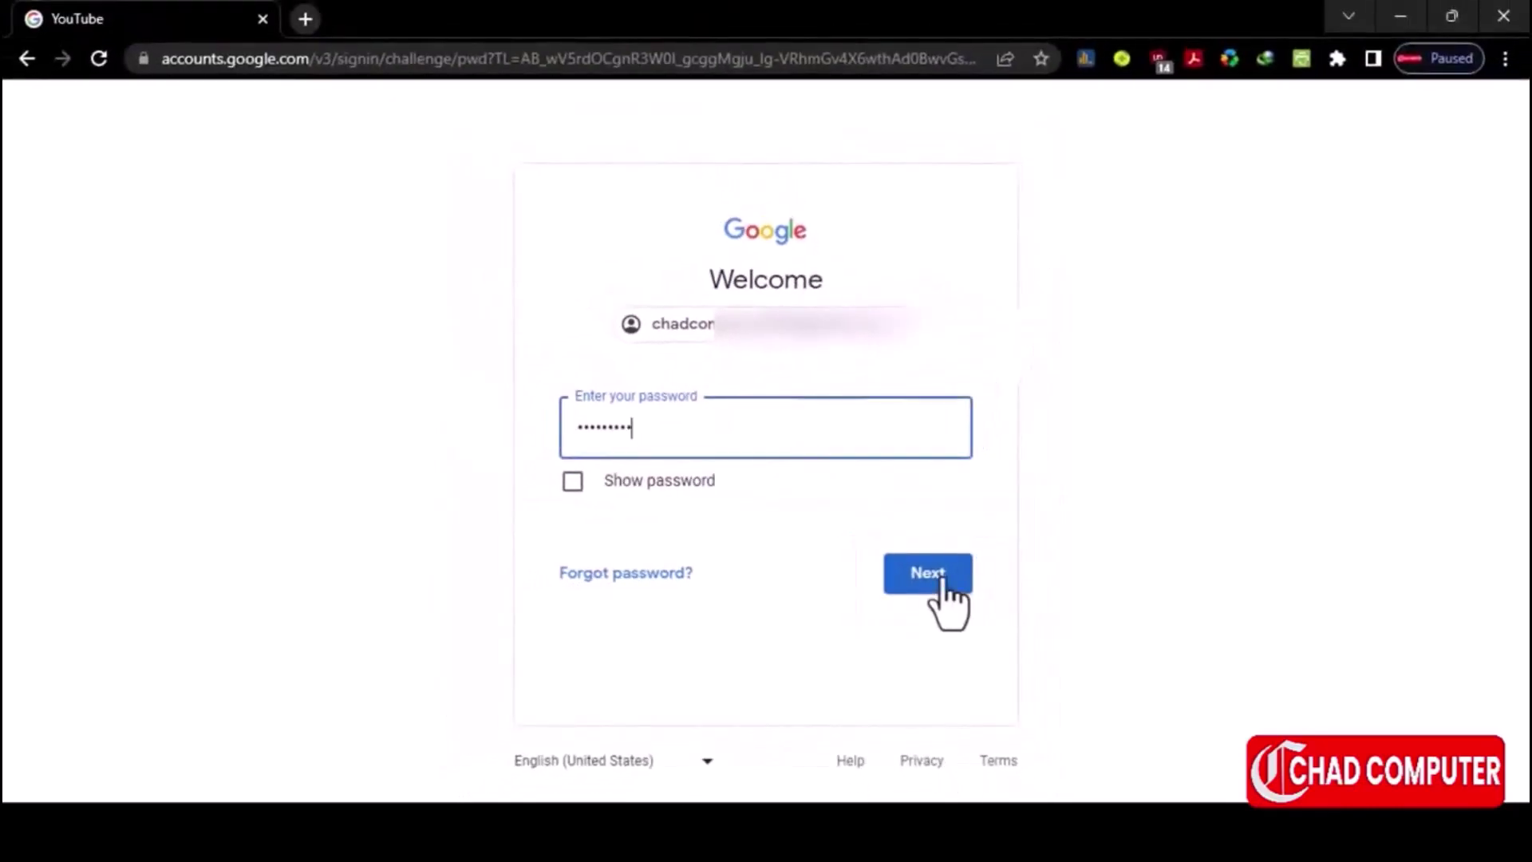
click(931, 576)
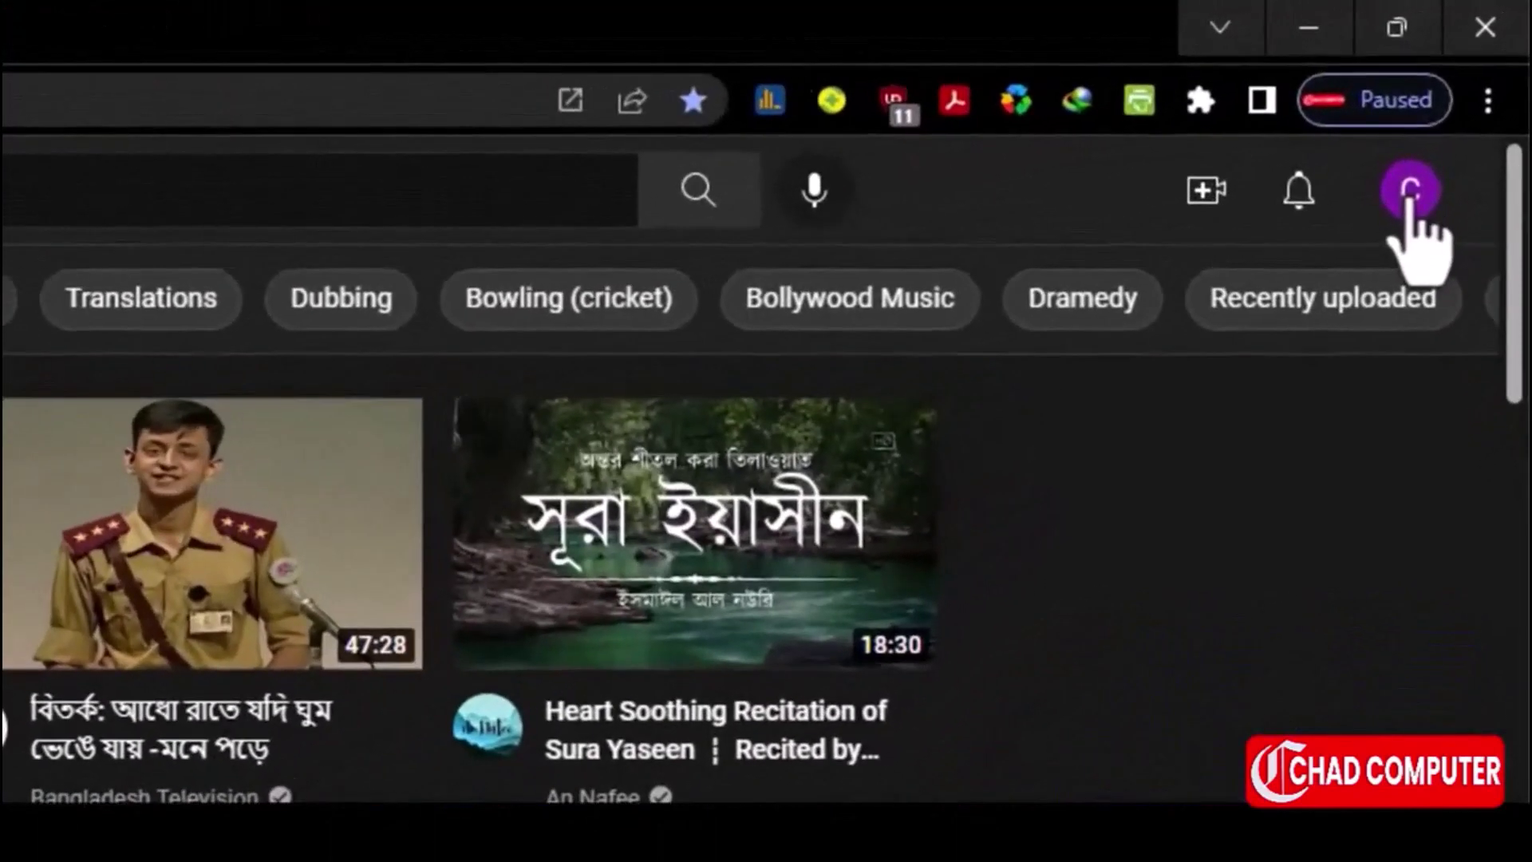
From the avatar menu, view all channels, showing the account has none yet
click(1409, 191)
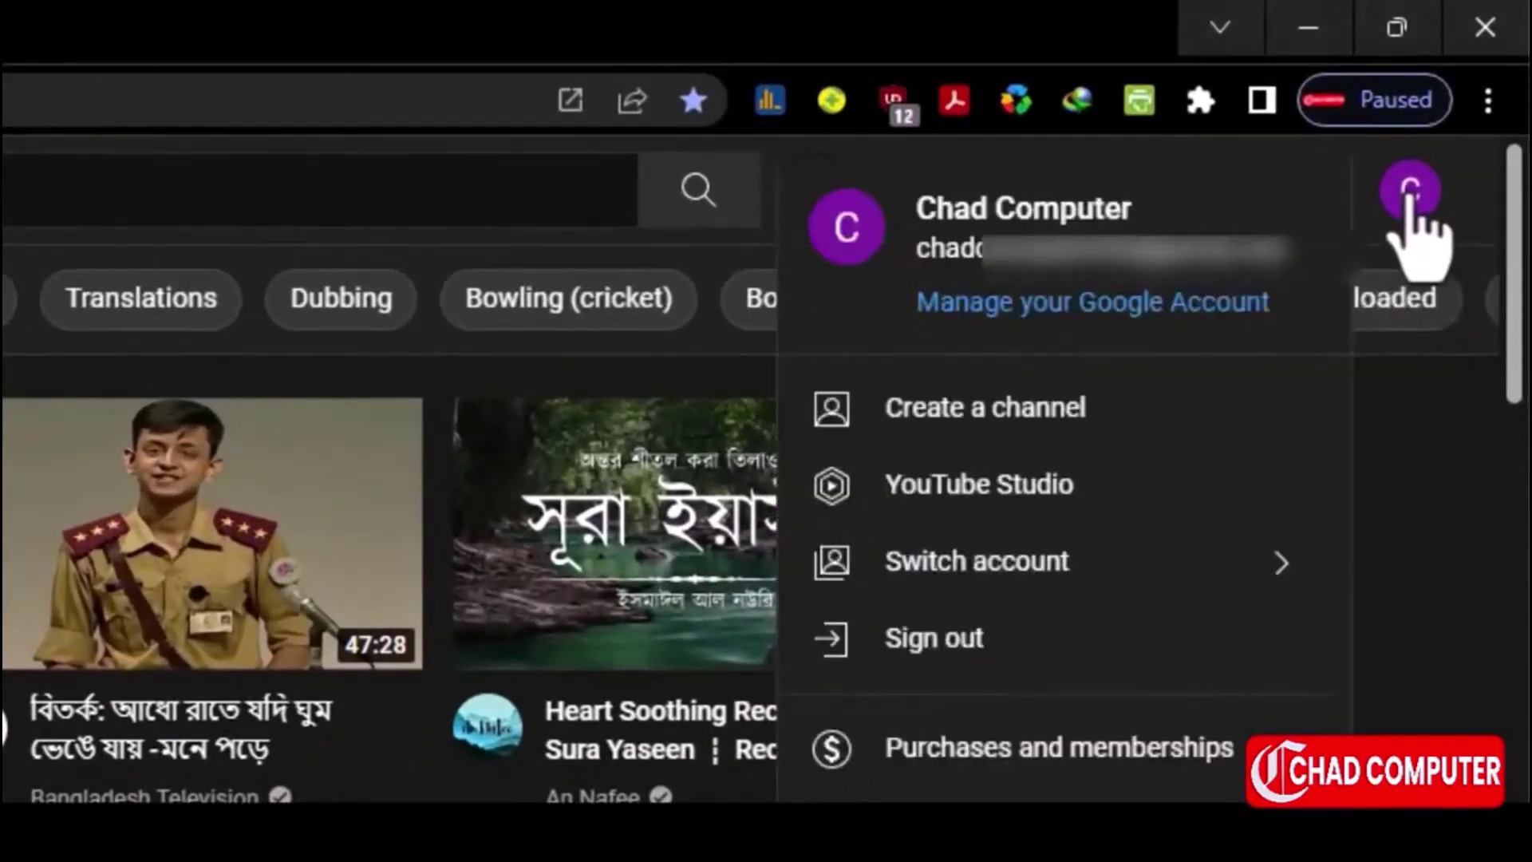
click(885, 483)
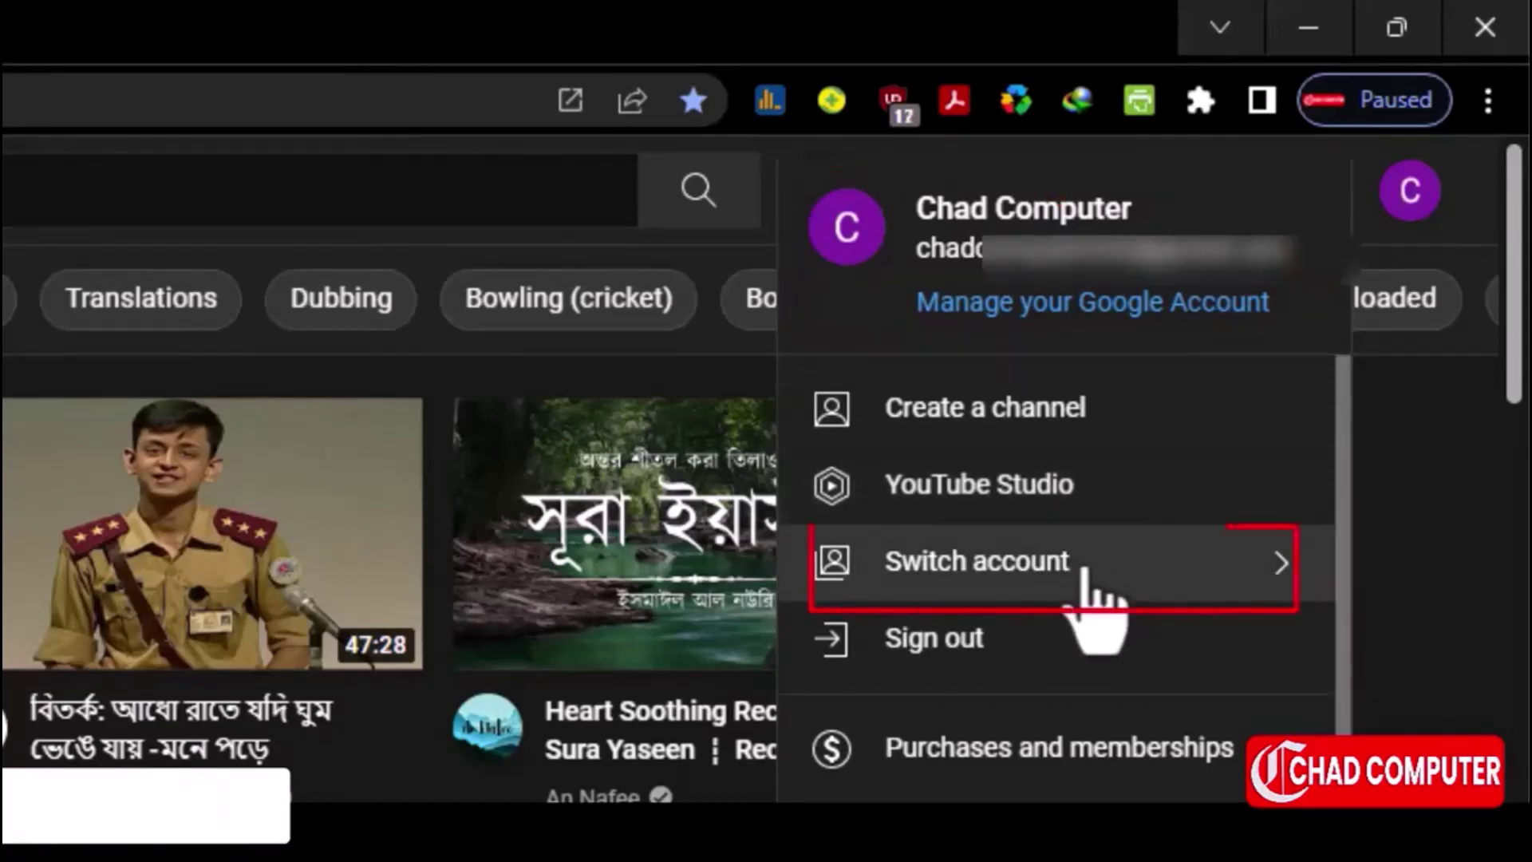
click(1037, 568)
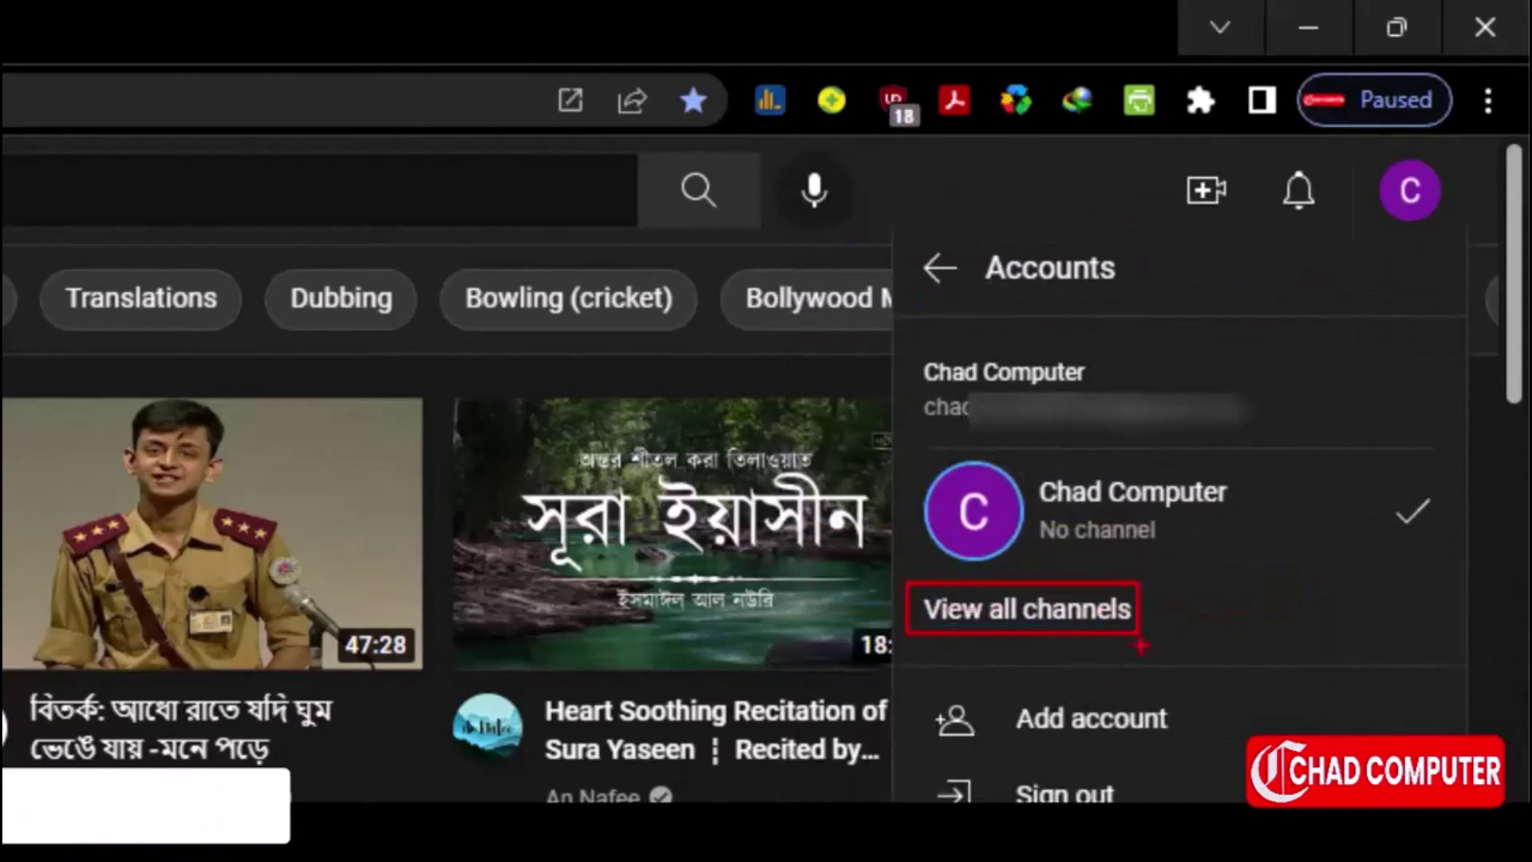
click(1045, 626)
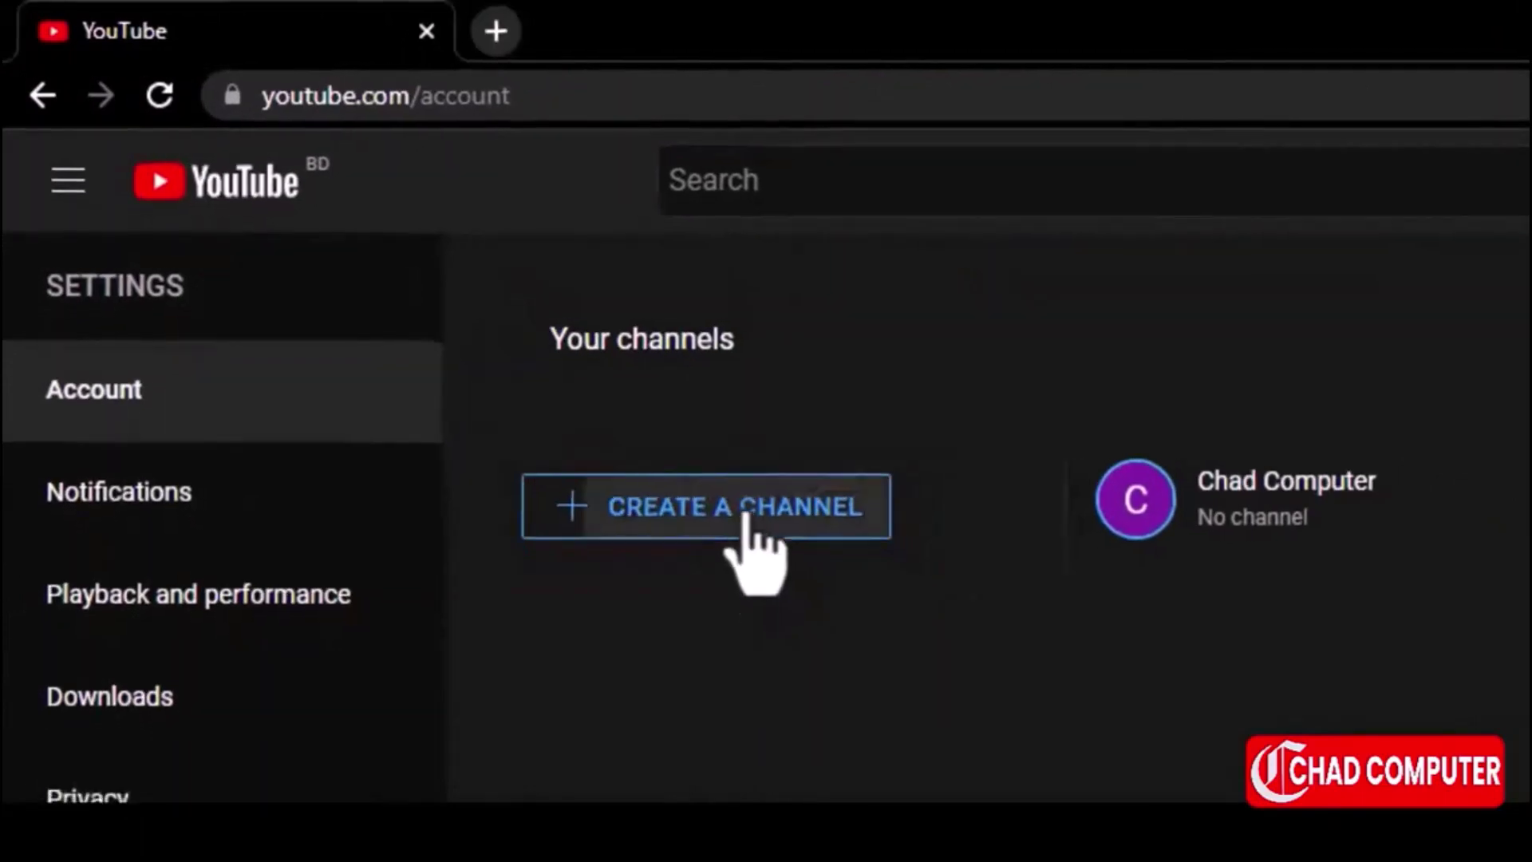
Create a channel named 'Chad Computer Tech', ticking the separate-account acknowledgement
click(745, 515)
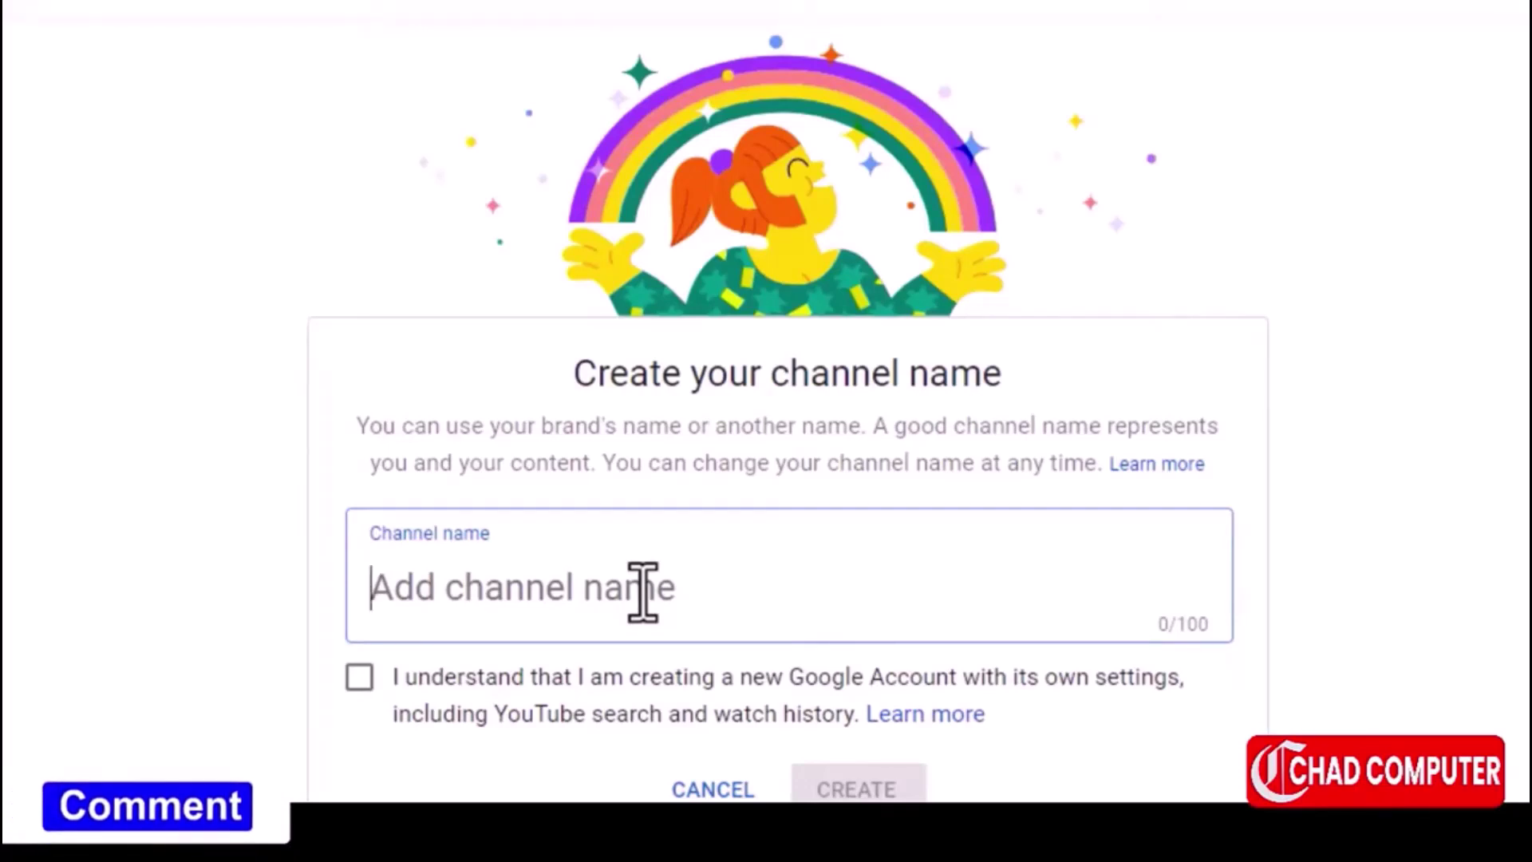
text(Chad Computer Tech)
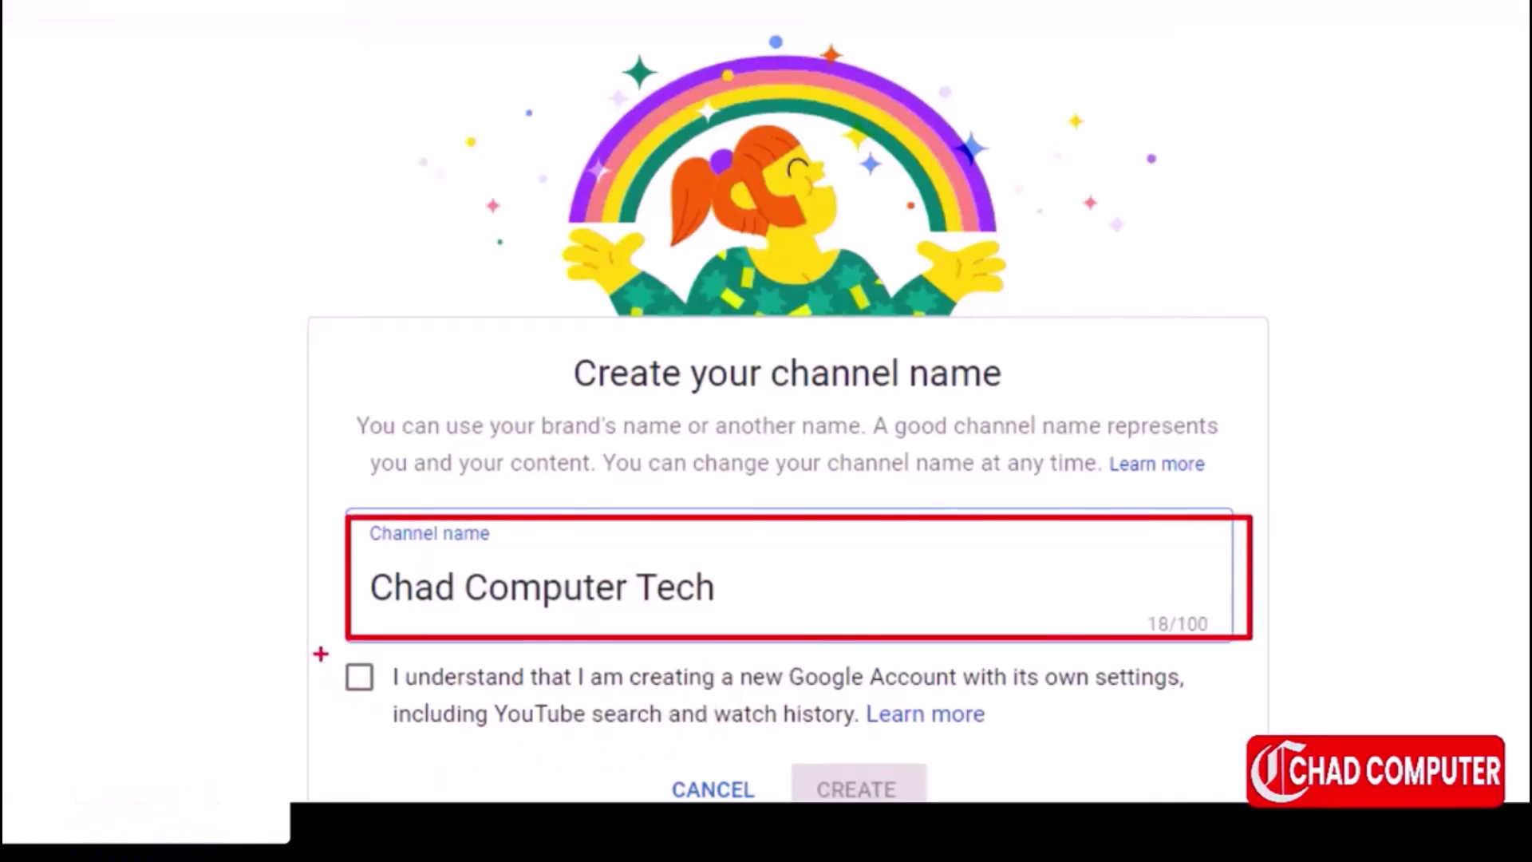
click(359, 678)
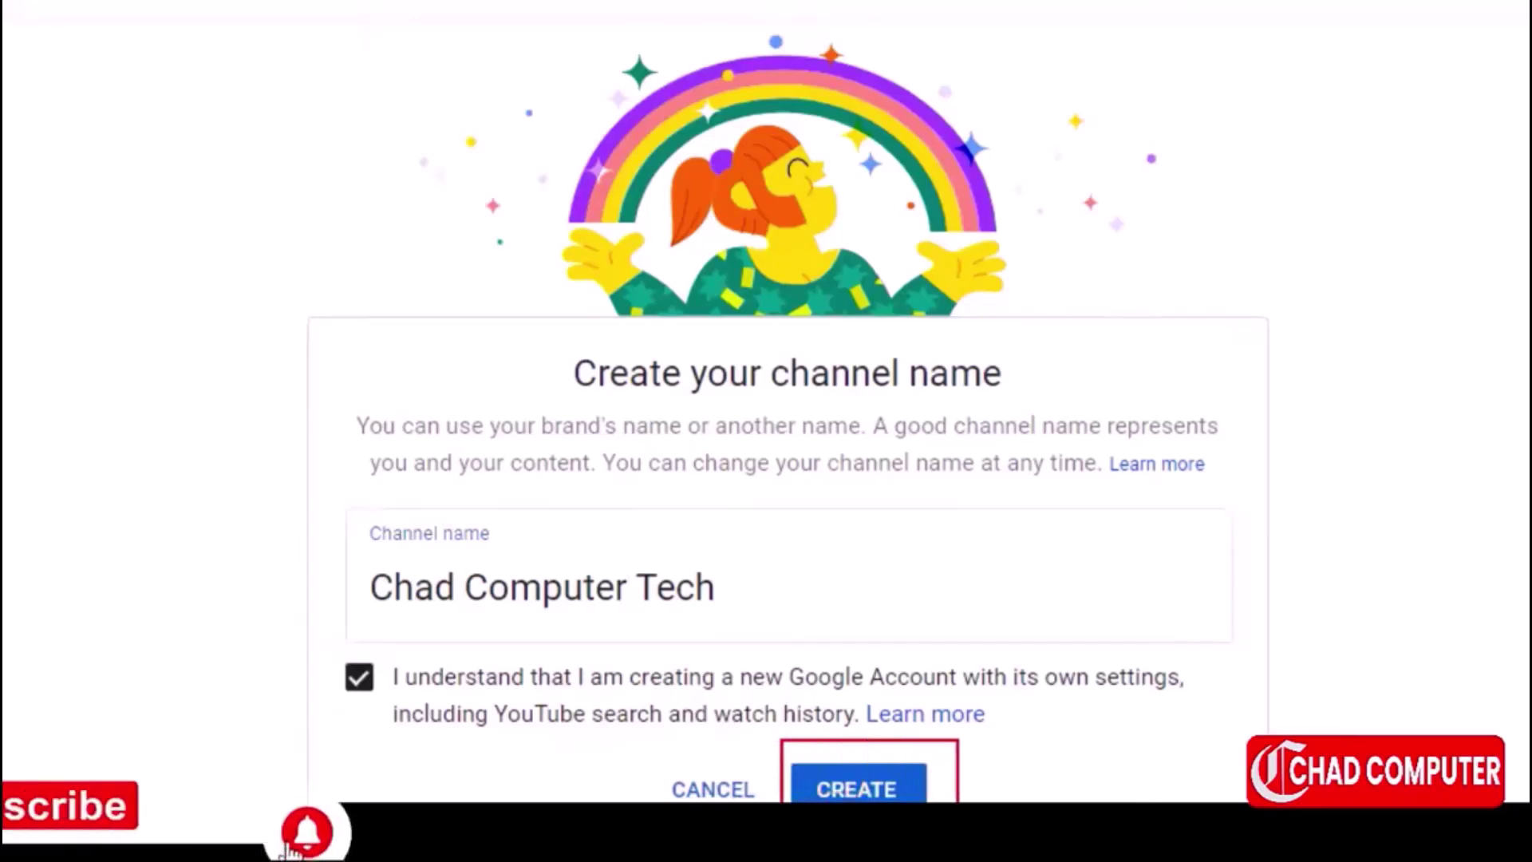
click(882, 792)
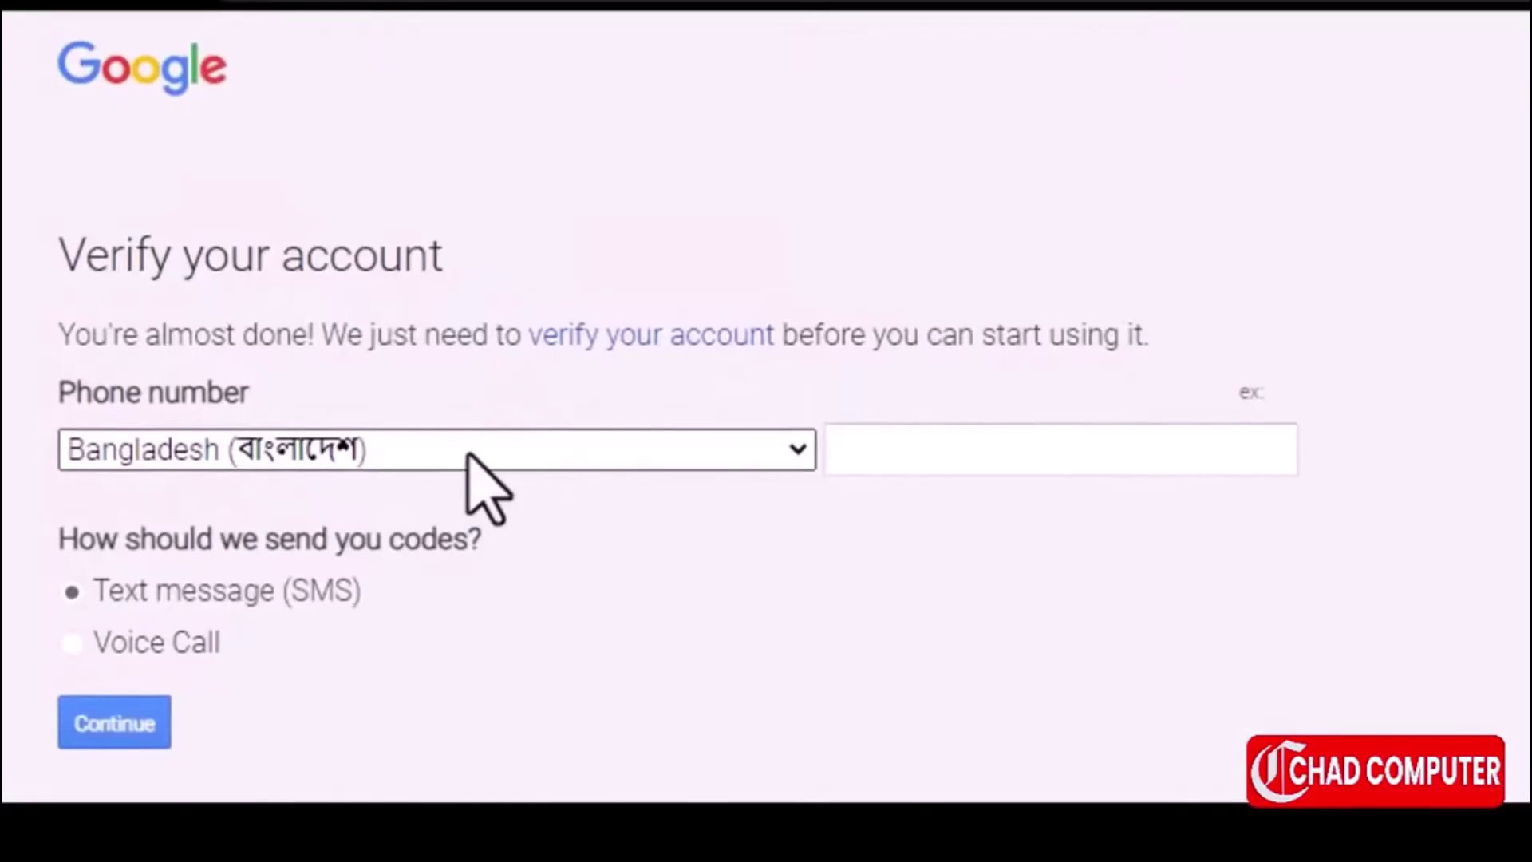
Enter a Bangladesh phone number and request the verification code by text message
click(469, 454)
click(852, 740)
click(915, 452)
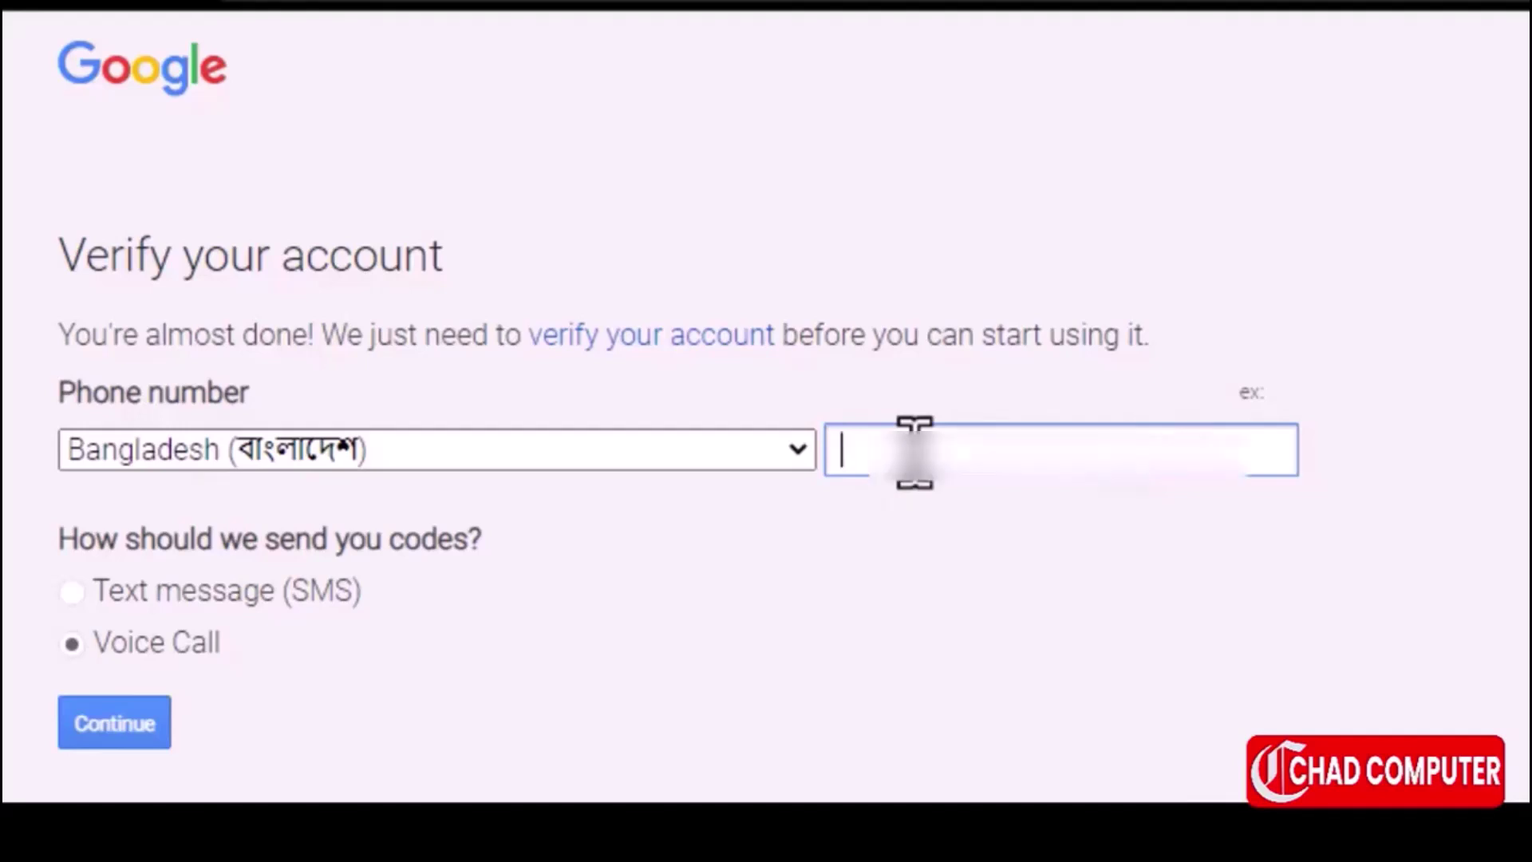
text(01)
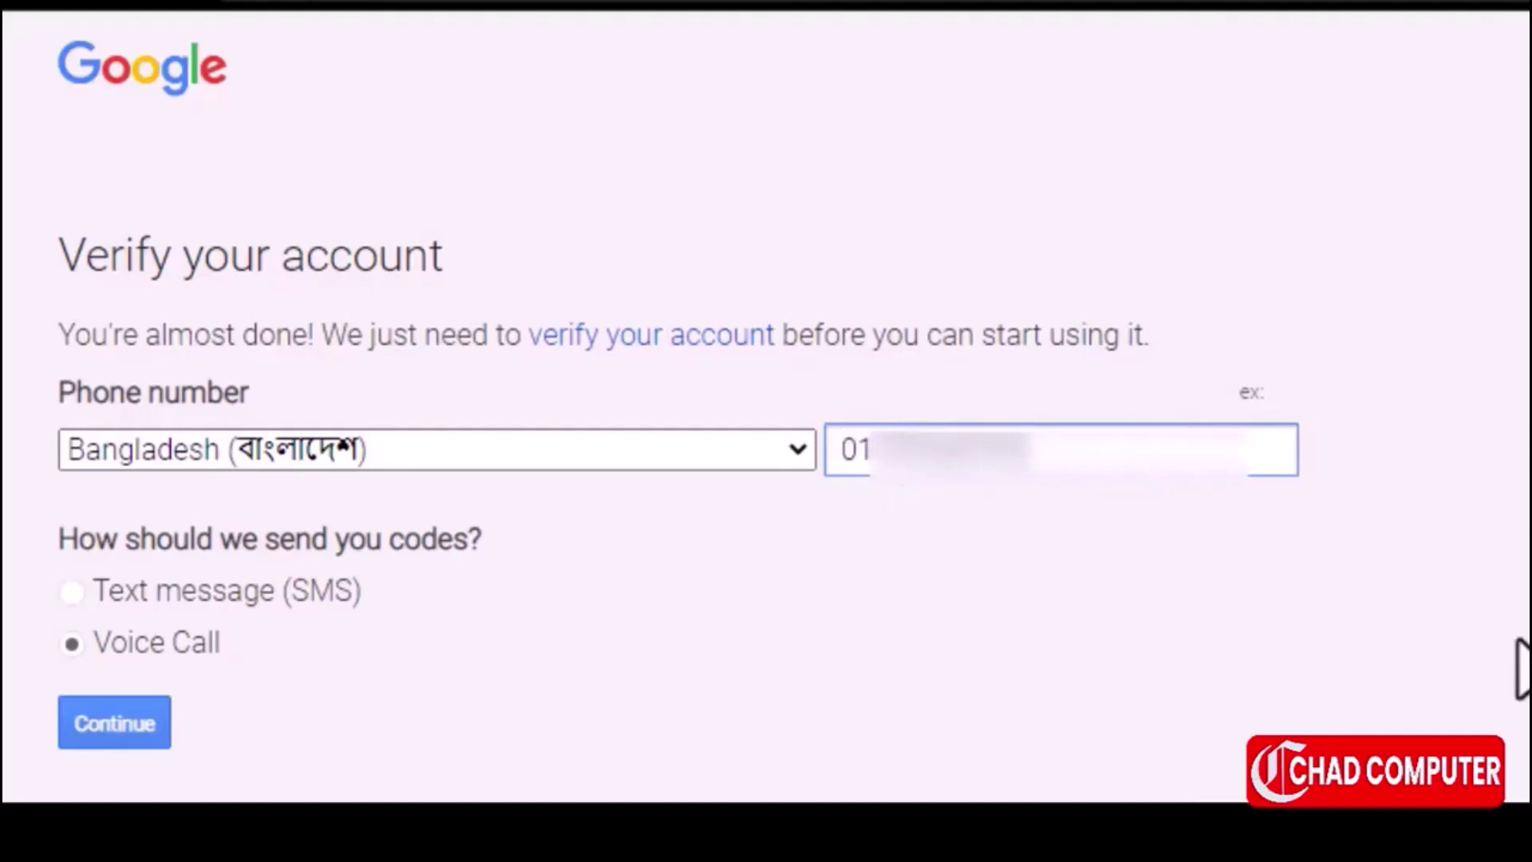
mouse_move(55, 564)
mouse_down()
mouse_move(369, 626)
mouse_move(375, 664)
mouse_up()
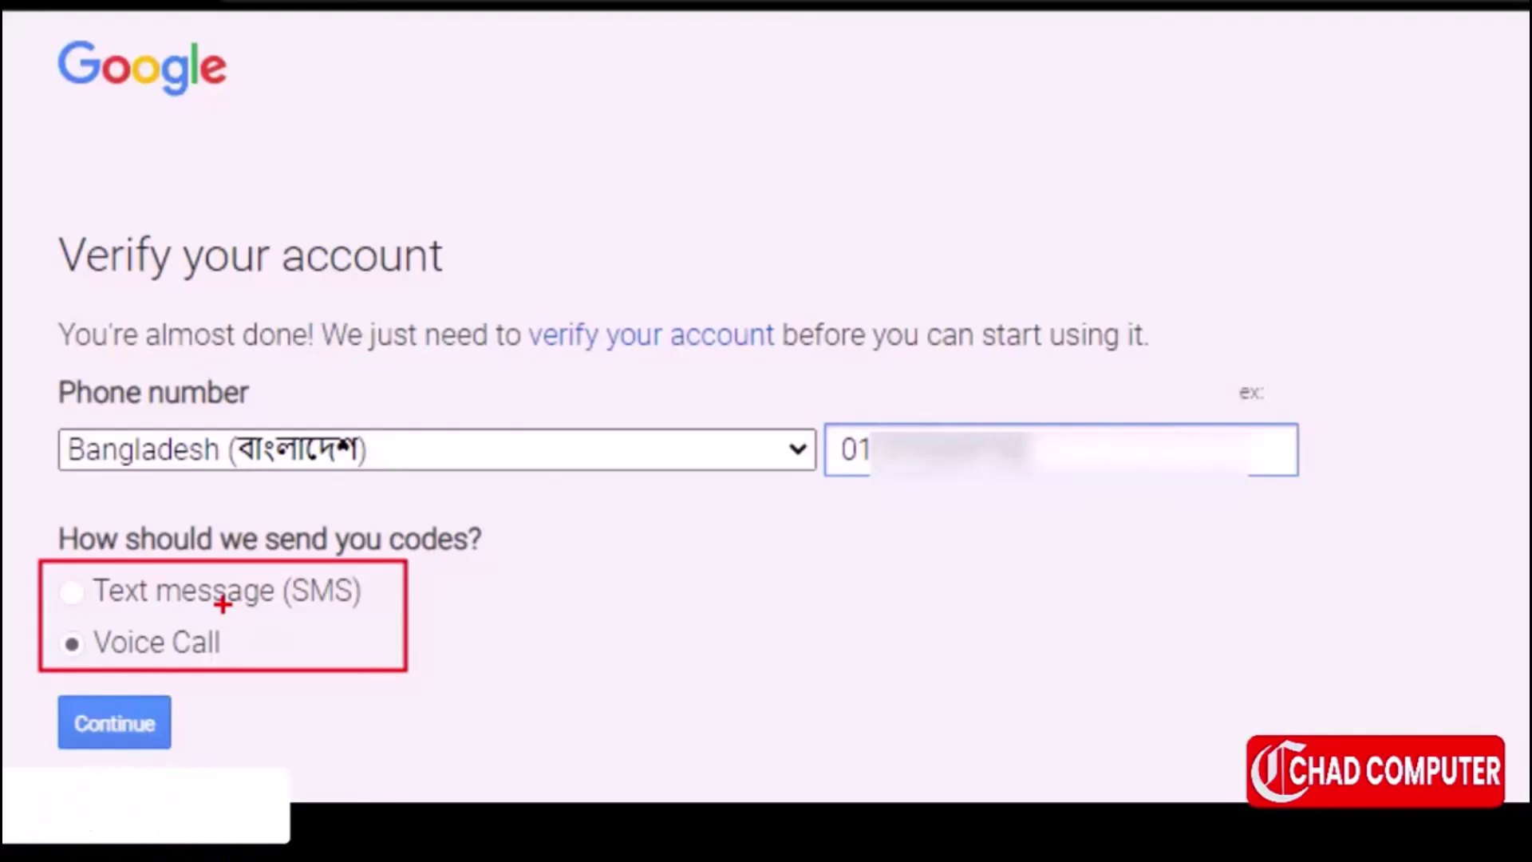
click(71, 591)
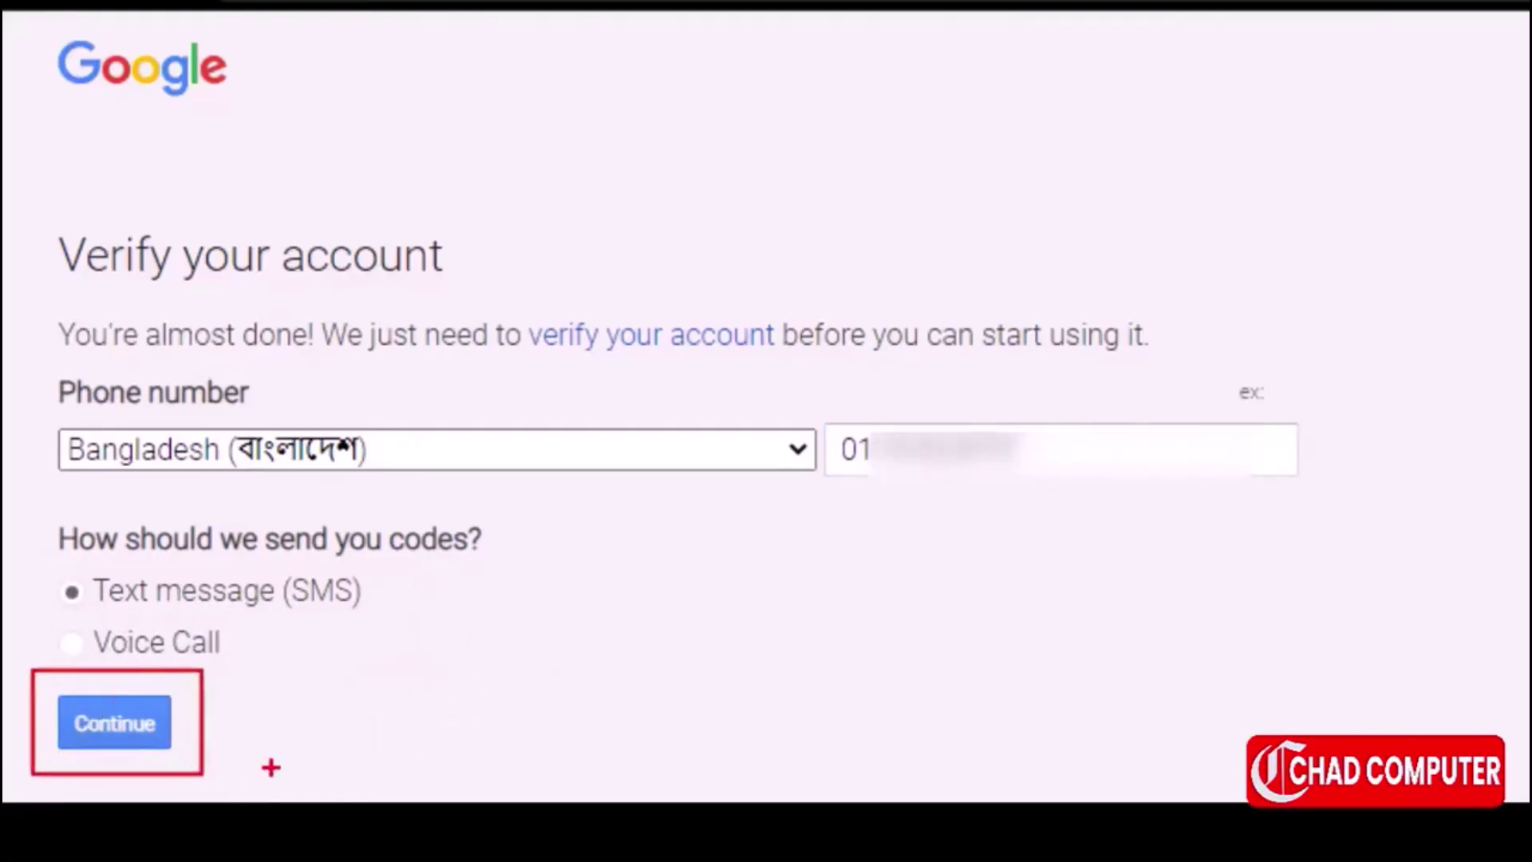
click(126, 733)
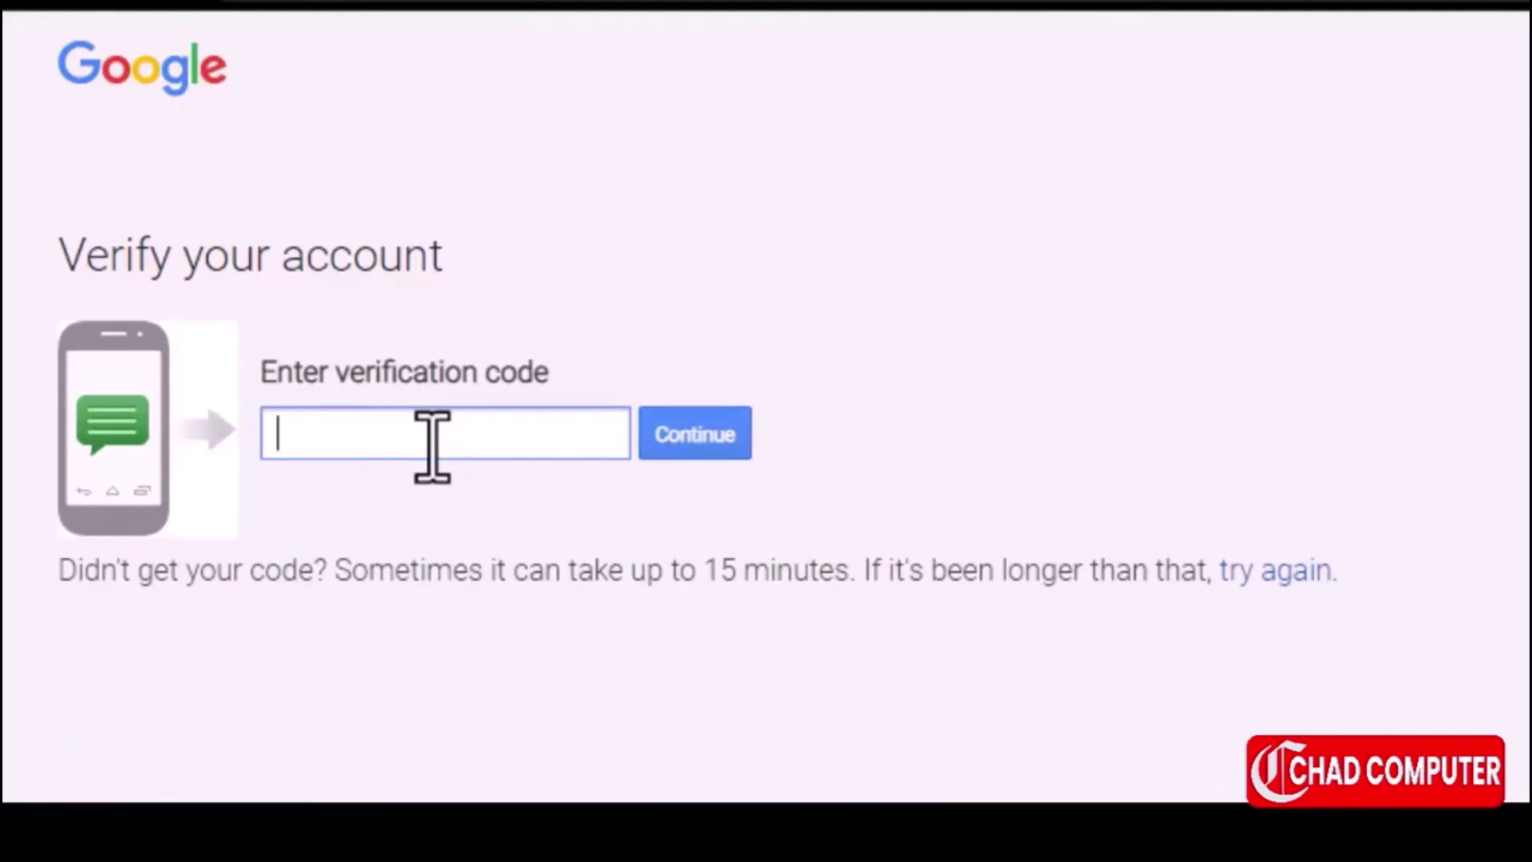
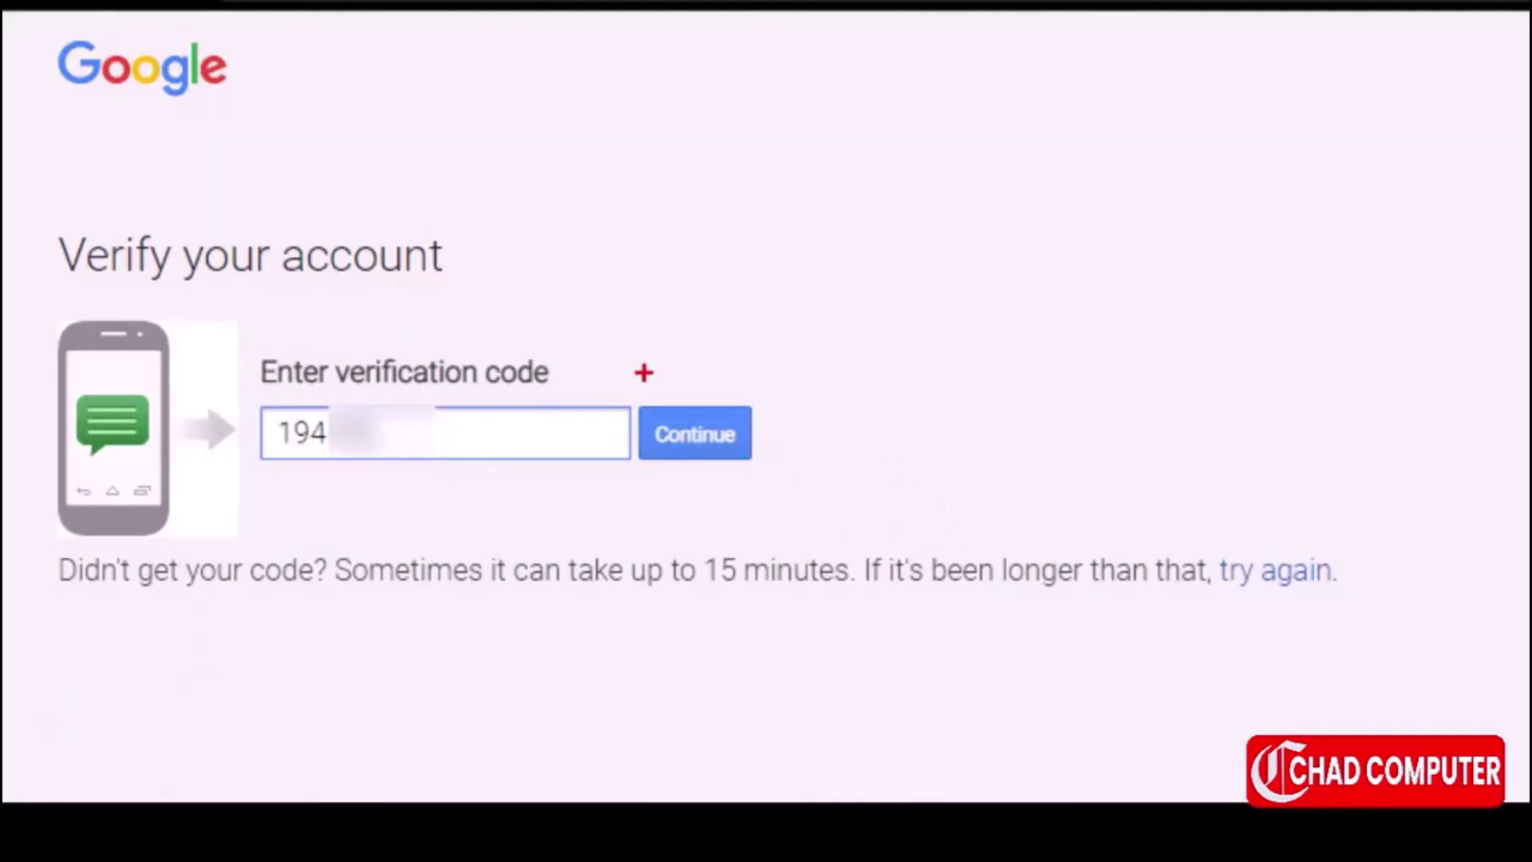
Enter the verification code received by SMS
drag(605, 388, 806, 490)
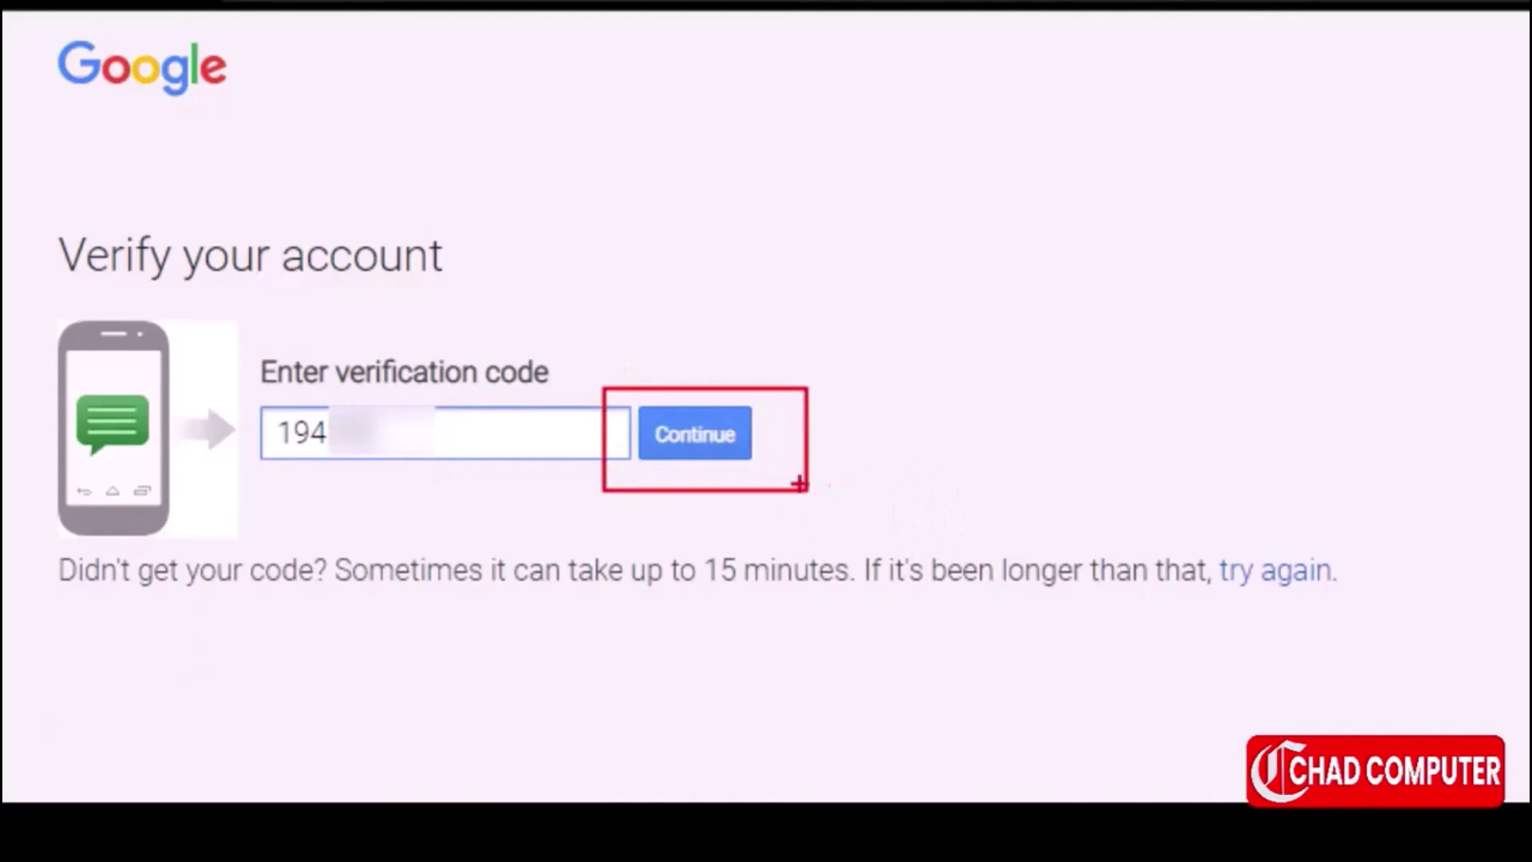
key(Escape)
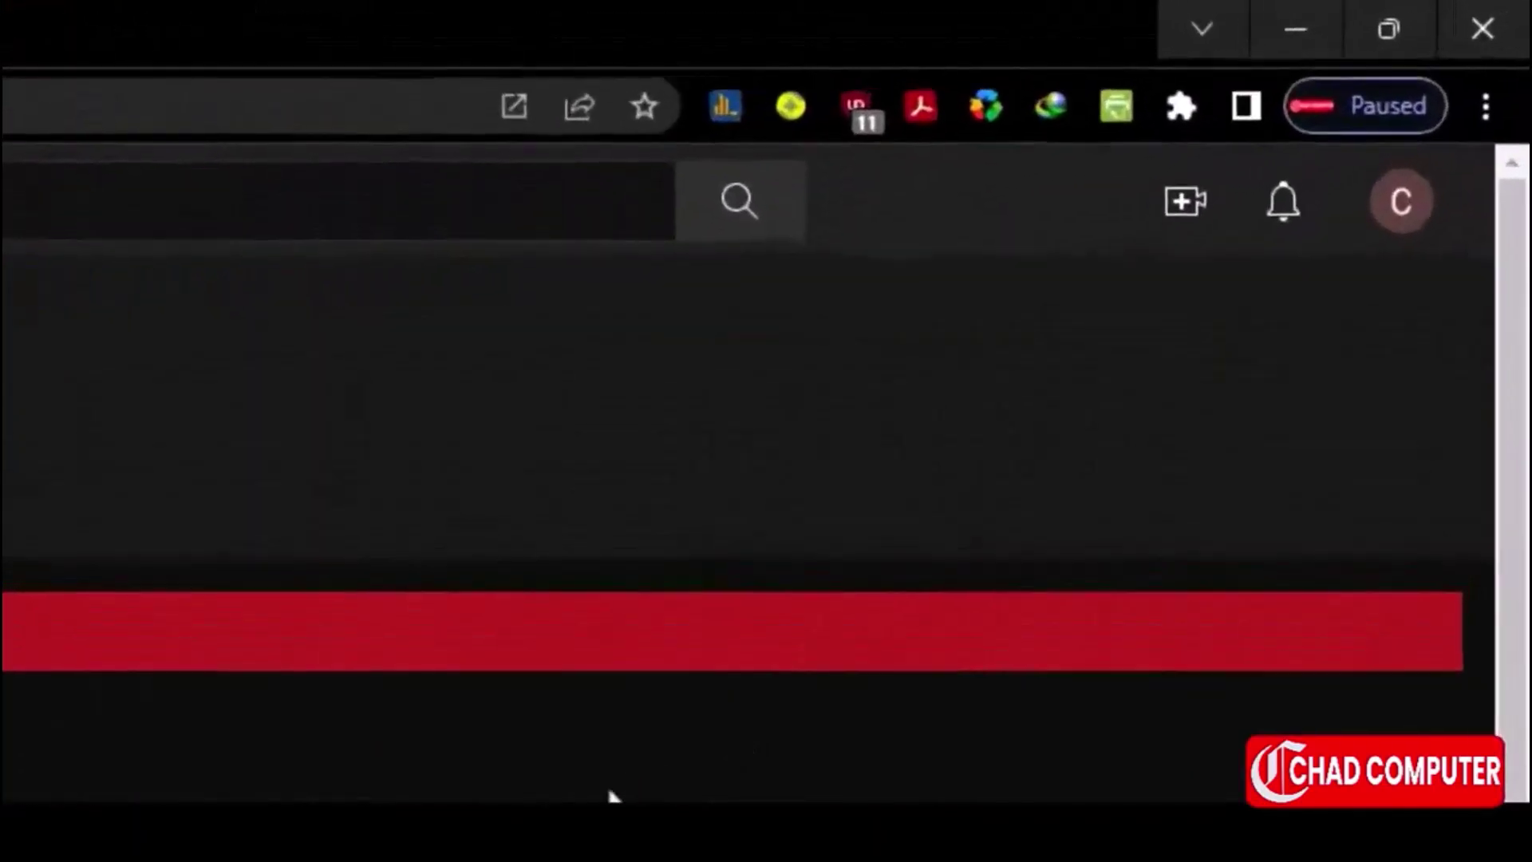
Open the Chad Computer Tech channel home page, showing no subscribers or videos
click(1389, 213)
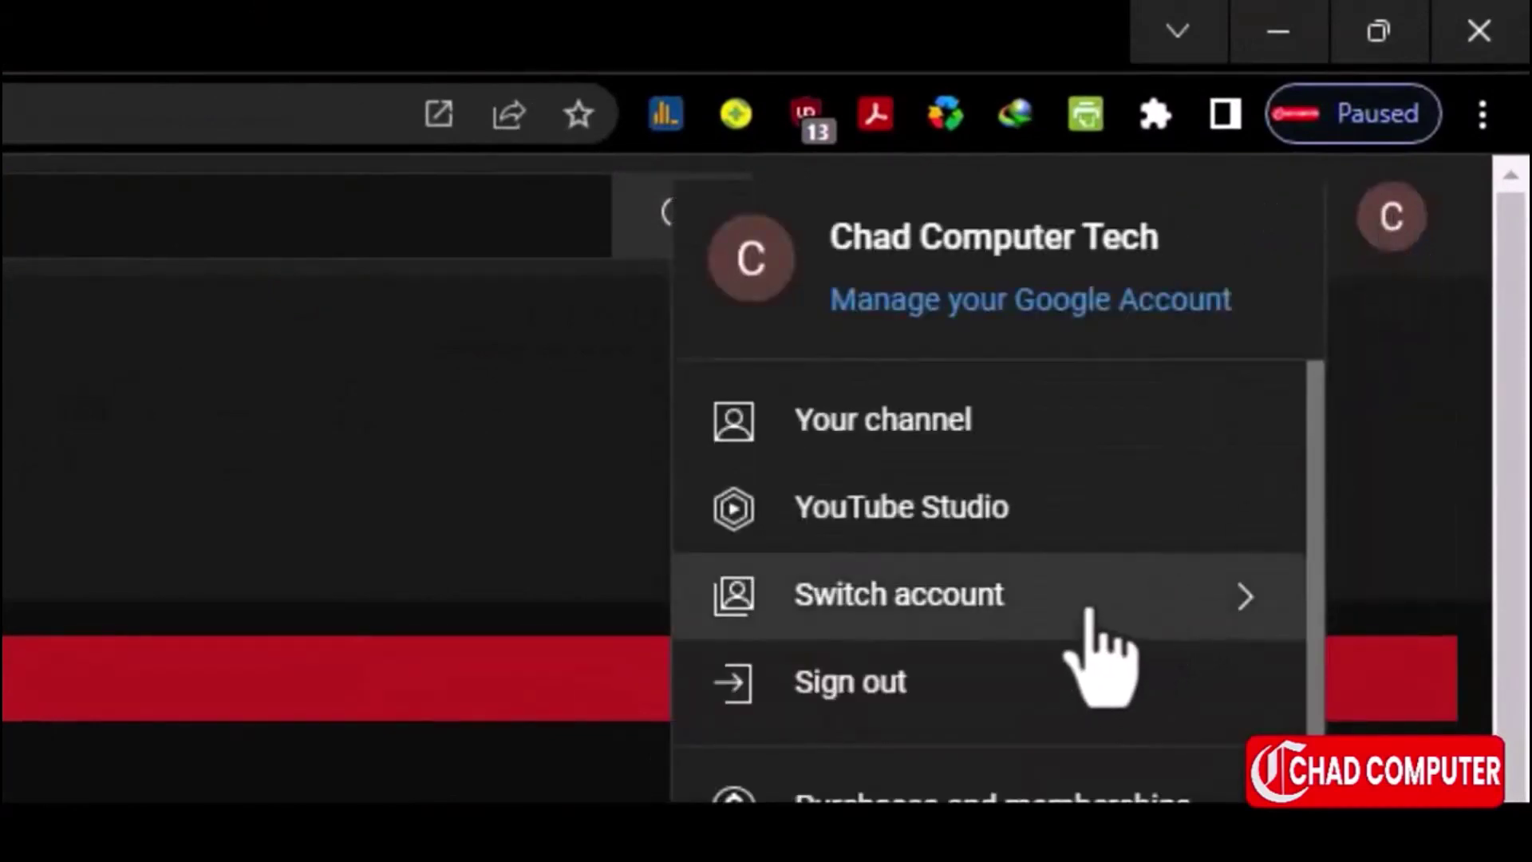
click(1089, 613)
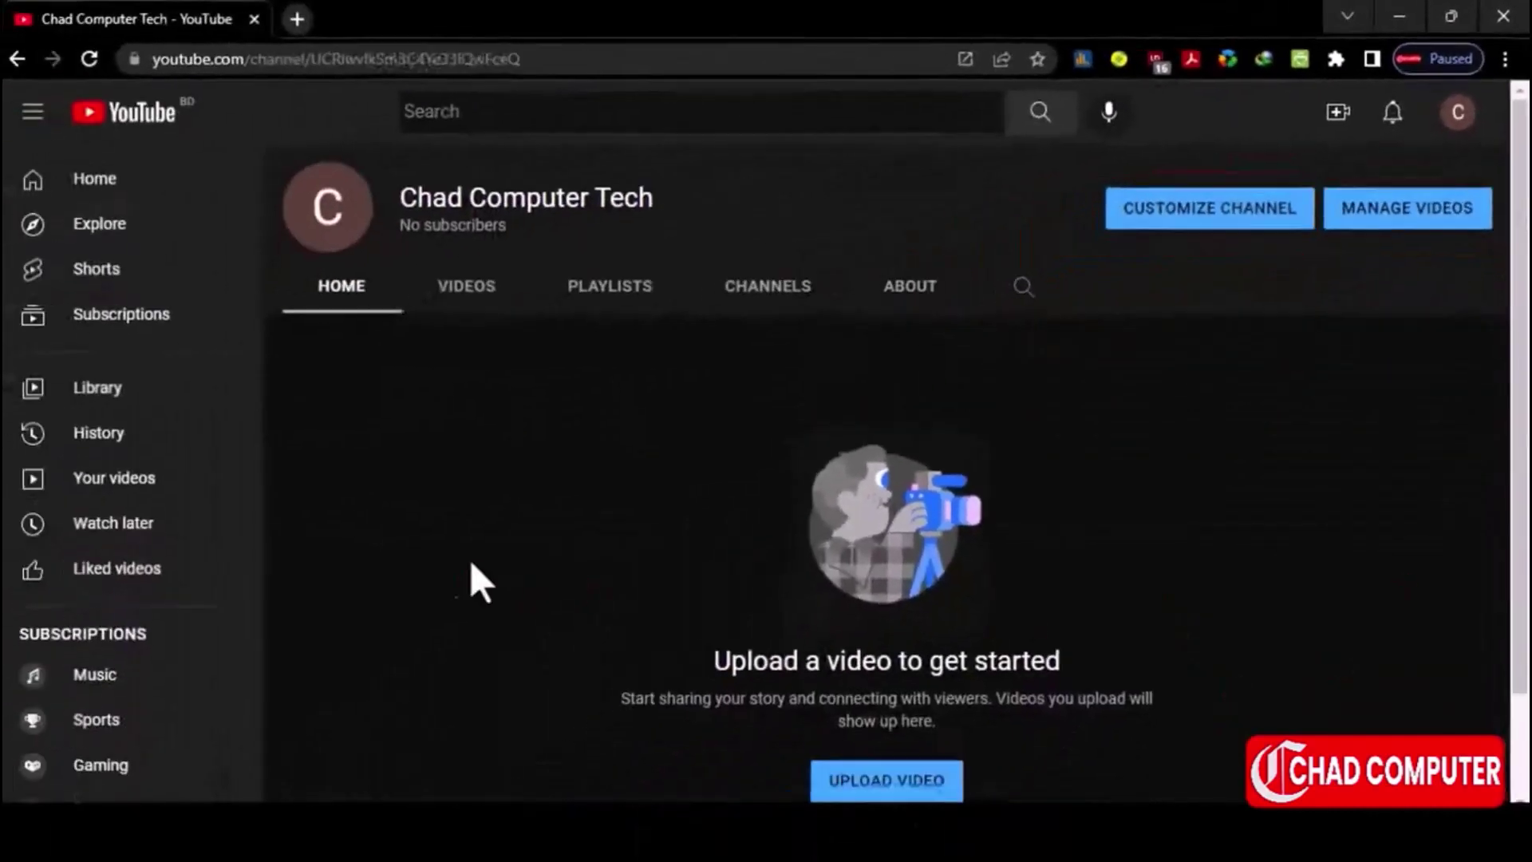
scroll(154, 428, down, 10)
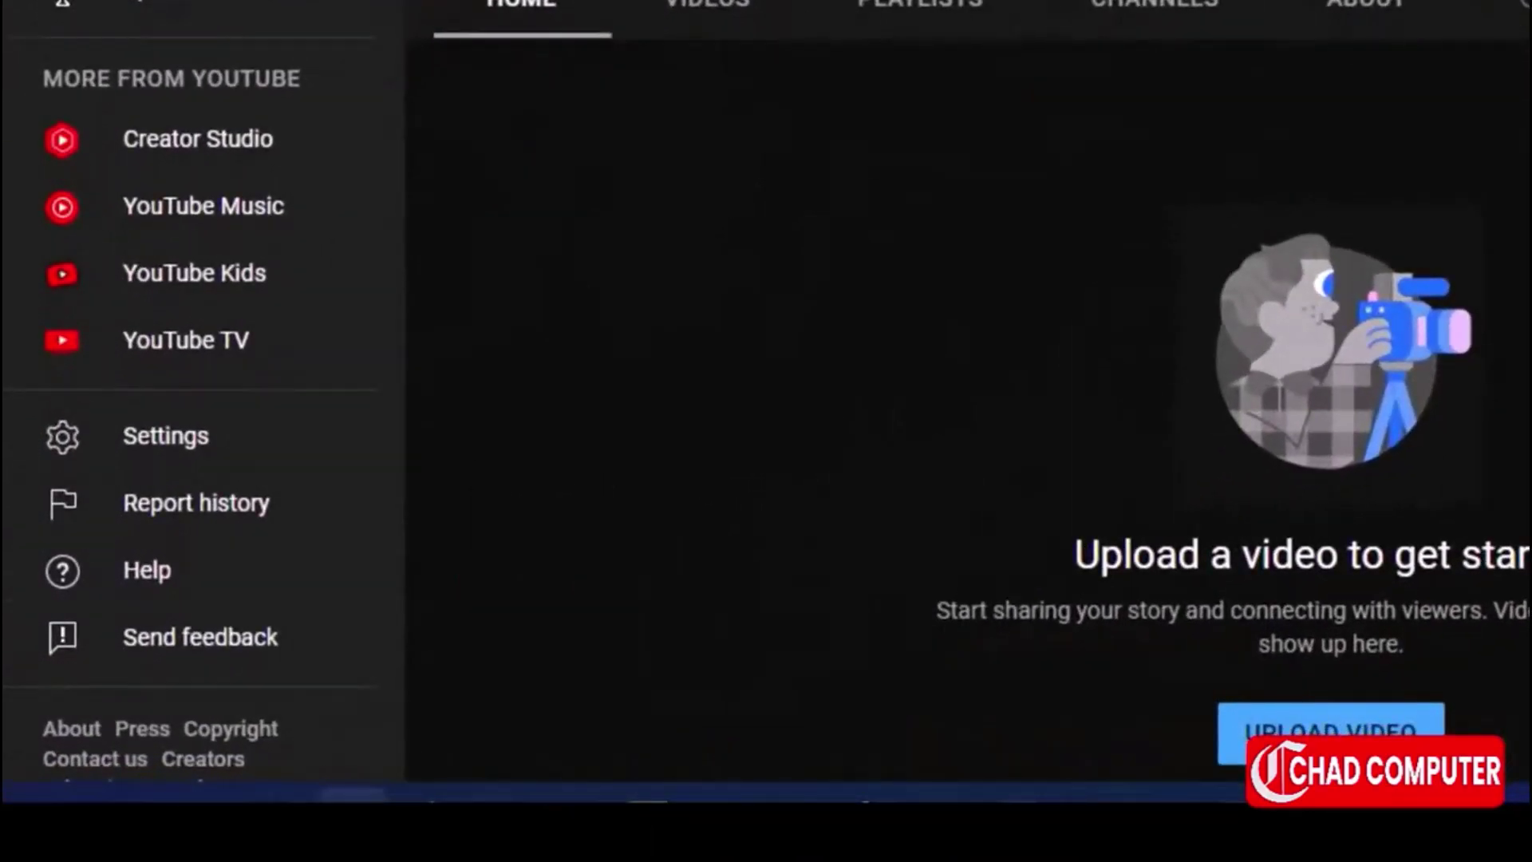
scroll(199, 399, up, 10)
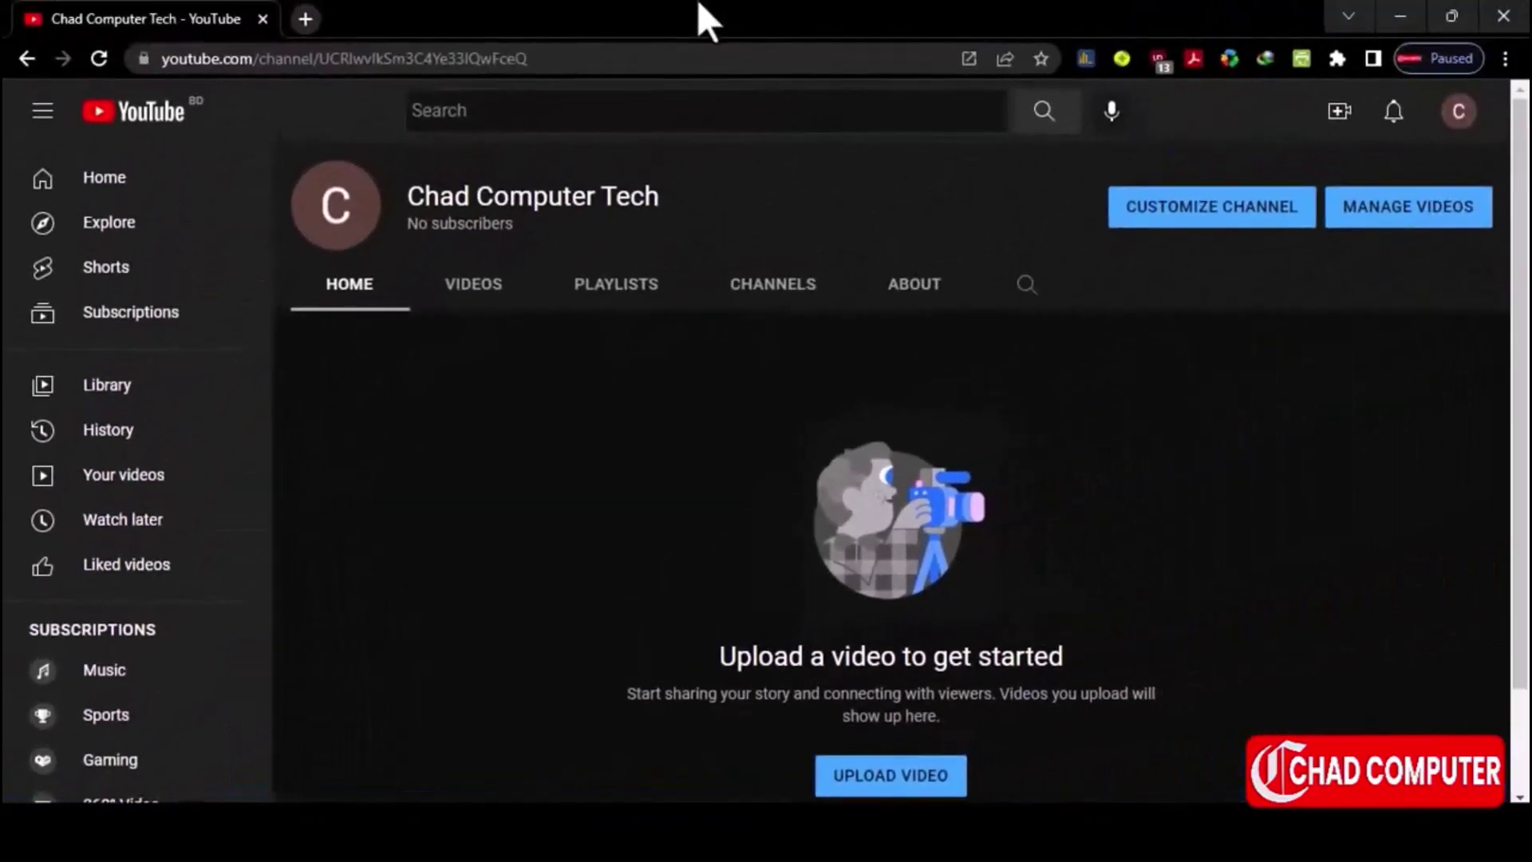